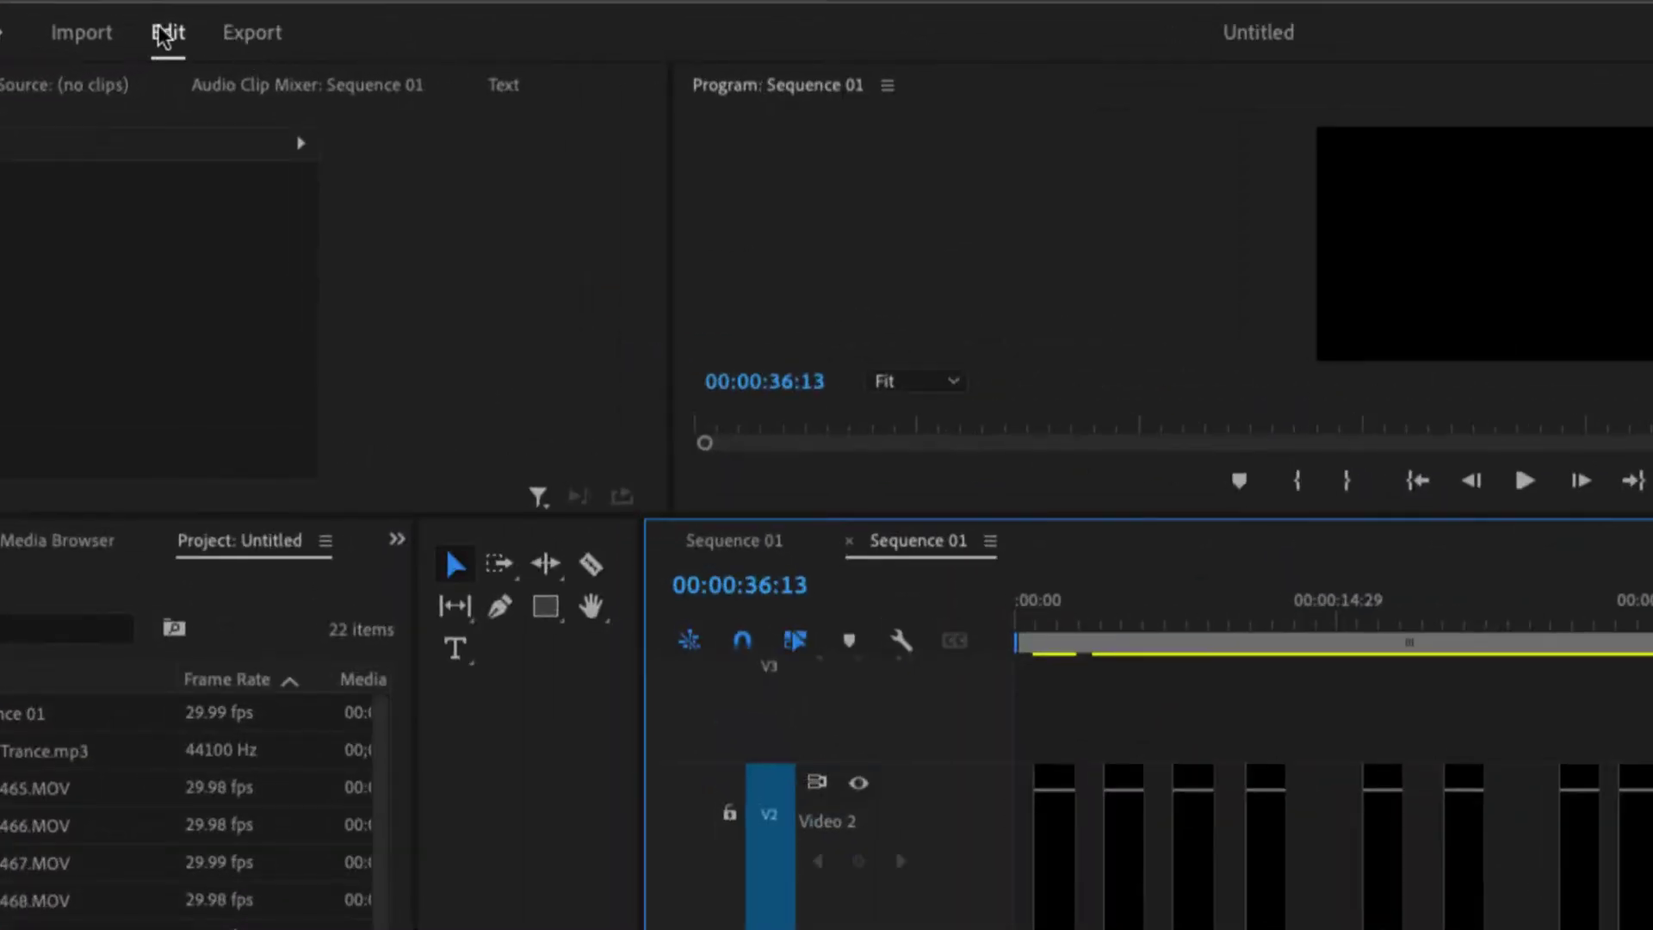
Open the export settings for Sequence 01 and move the preview playhead to the start of the video.
{"action": "left_click", "coordinate": [257, 64]}
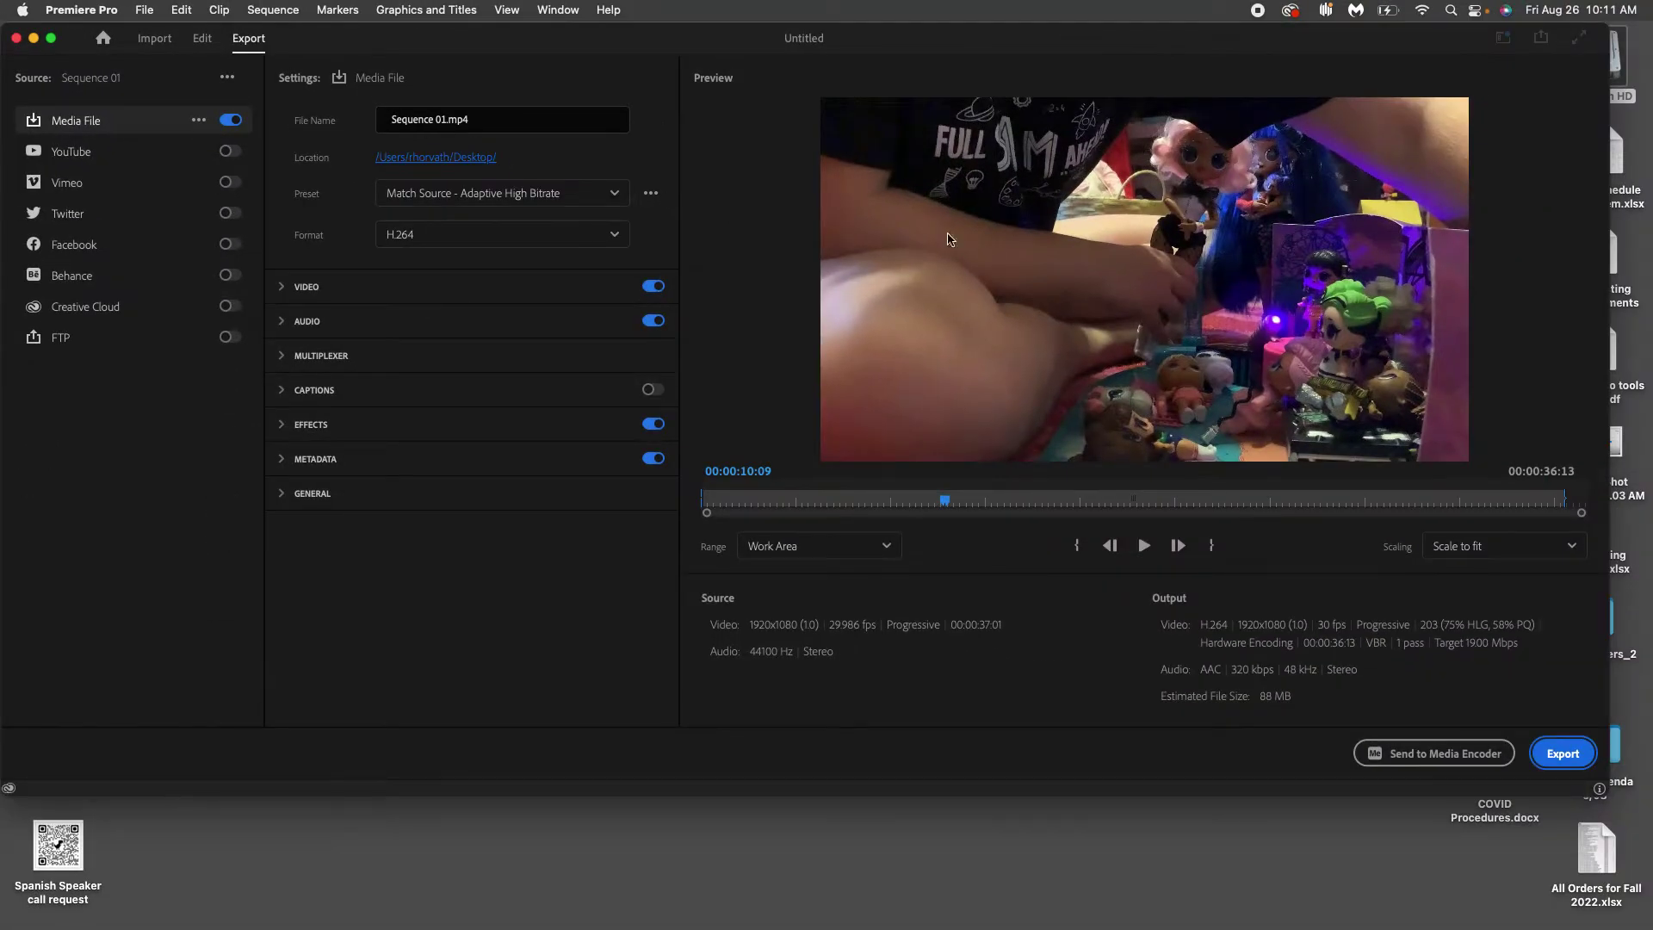
{"action": "left_click", "coordinate": [938, 503]}
{"action": "left_click_drag", "start_coordinate": [937, 506], "coordinate": [691, 519]}
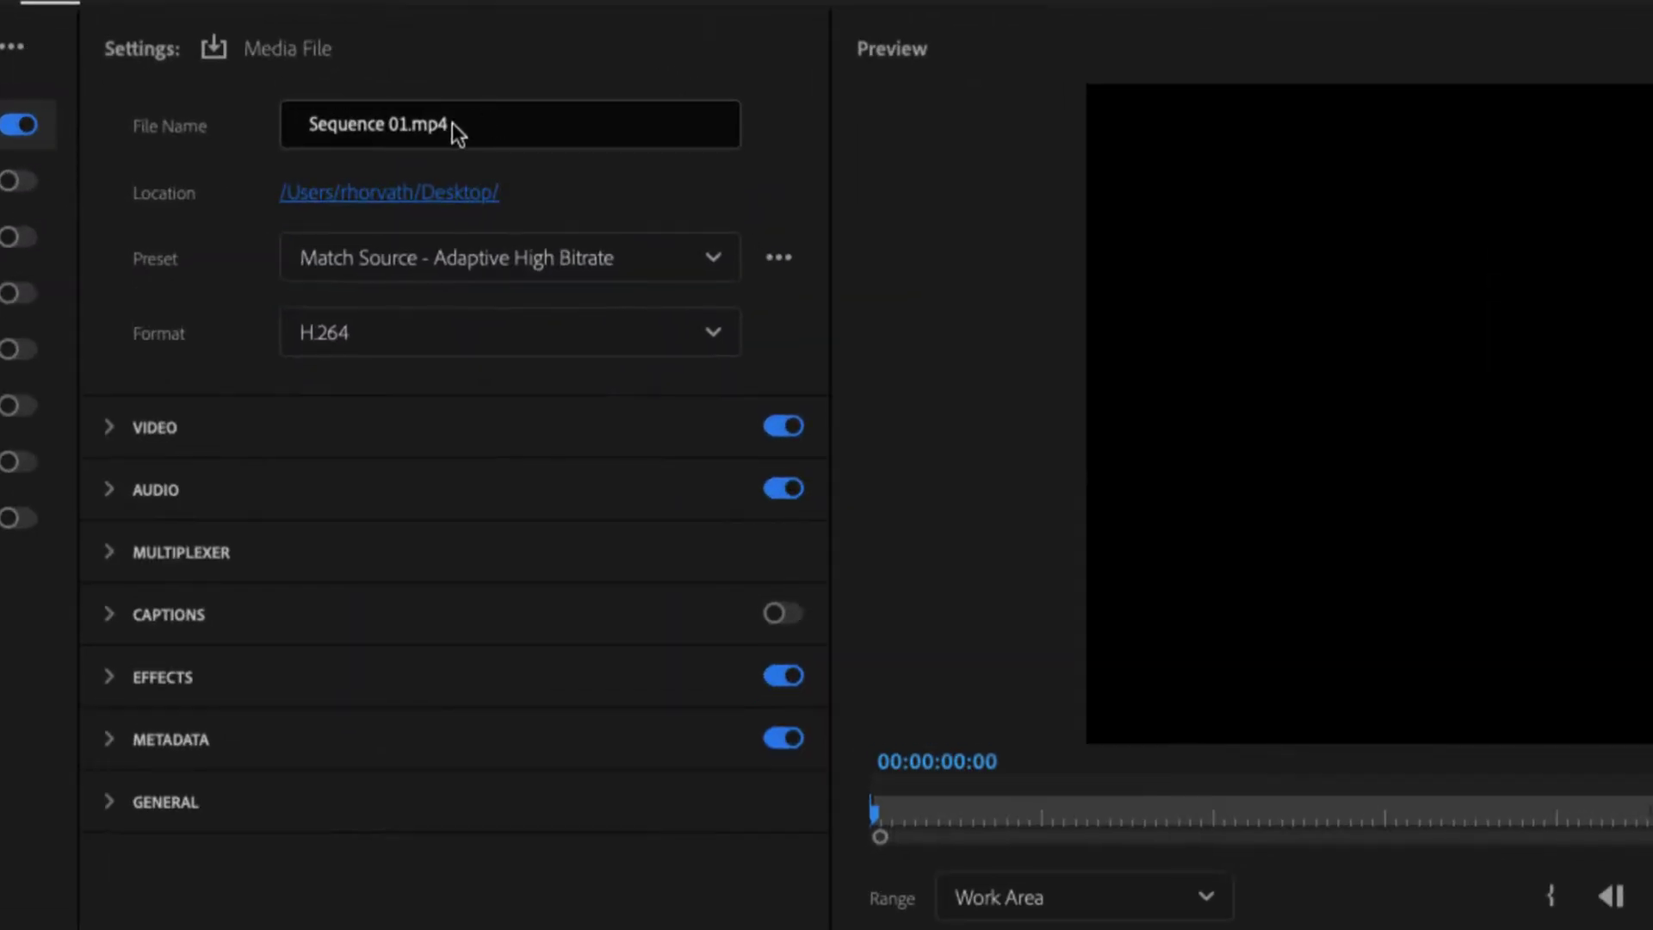
Name the export file "walldo 1" and set its save location to the Desktop as an mp4 video file.
{"action": "left_click", "coordinate": [477, 117]}
{"action": "key", "text": "BackSpace"}
{"action": "key", "text": "BackSpace"}
{"action": "key", "text": "BackSpace"}
{"action": "key", "text": "BackSpace"}
{"action": "key", "text": "BackSpace"}
{"action": "key", "text": "BackSpace"}
{"action": "key", "text": "BackSpace"}
{"action": "key", "text": "BackSpace"}
{"action": "key", "text": "BackSpace"}
{"action": "key", "text": "BackSpace"}
{"action": "key", "text": "BackSpace"}
{"action": "key", "text": "BackSpace"}
{"action": "key", "text": "BackSpace"}
{"action": "key", "text": "BackSpace"}
{"action": "key", "text": "BackSpace"}
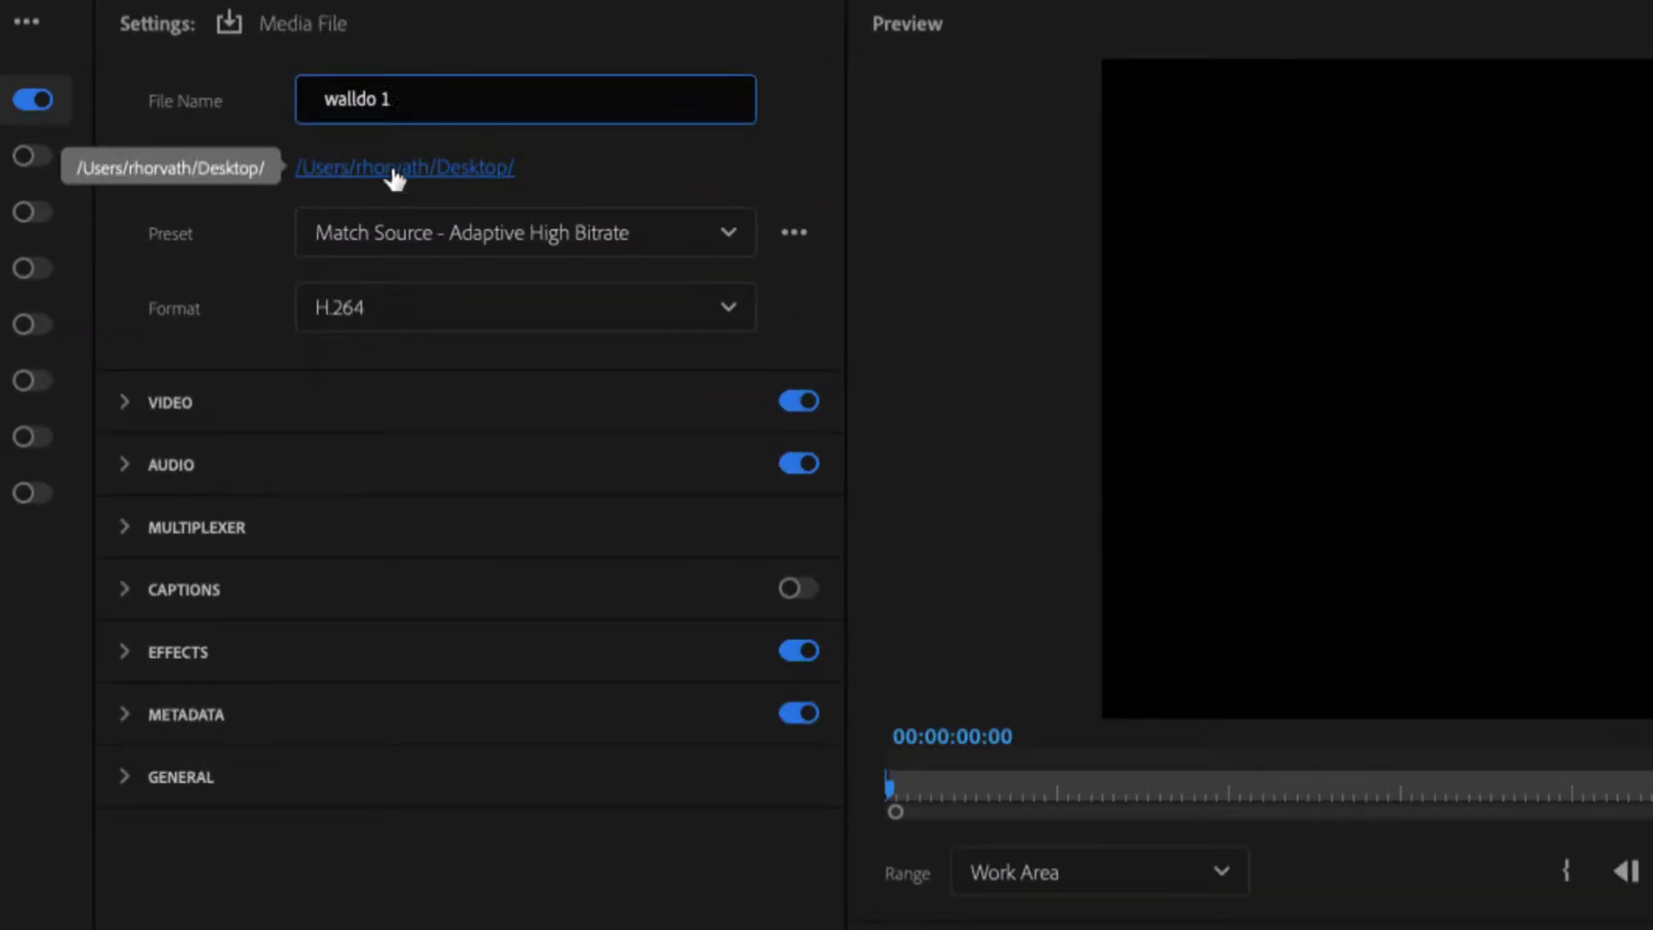
{"action": "left_click", "coordinate": [405, 172]}
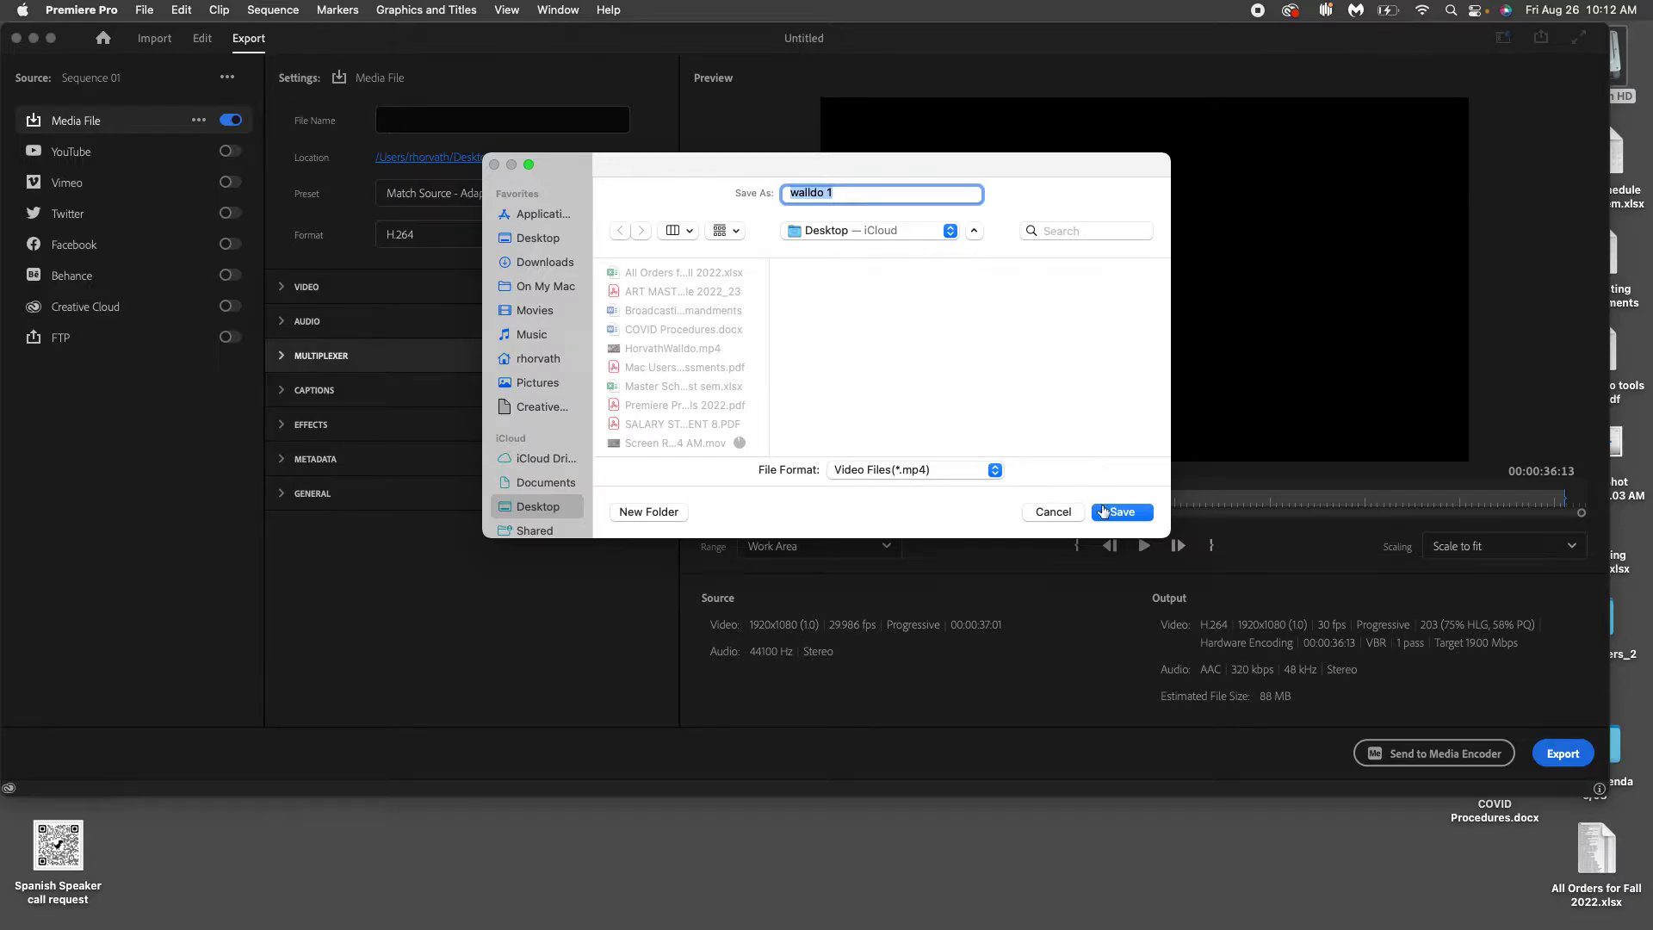
{"action": "left_click", "coordinate": [1117, 514]}
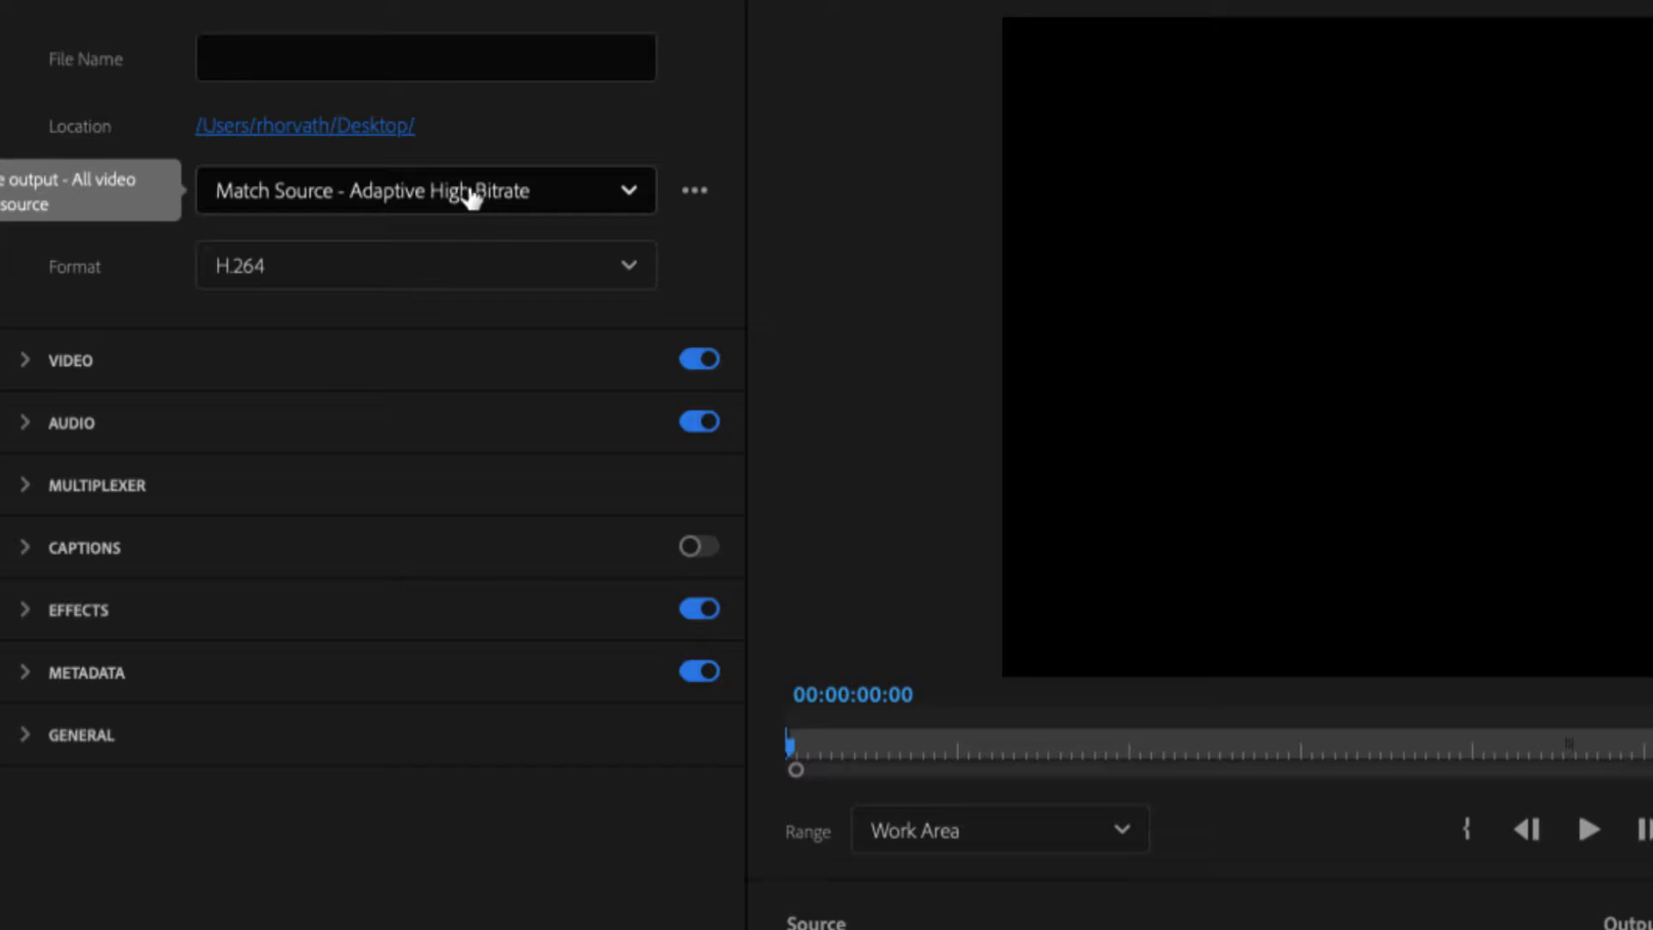
Choose H.264 as the export format and Work Area as the export range.
{"action": "left_click", "coordinate": [435, 267]}
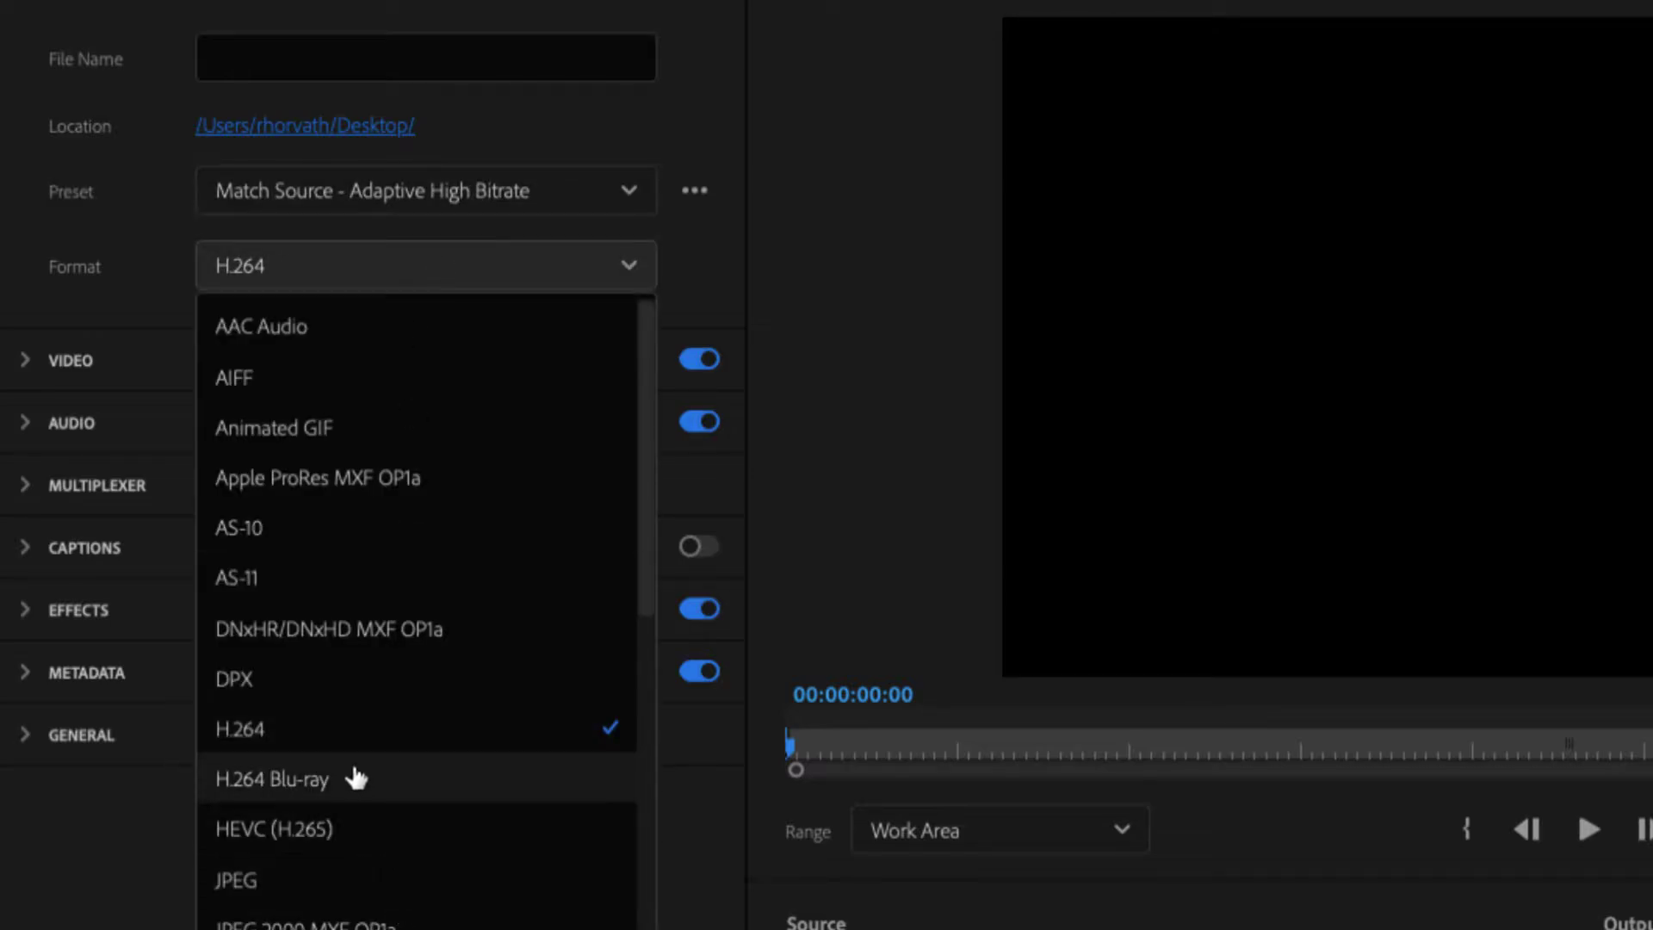
{"action": "left_click", "coordinate": [293, 734]}
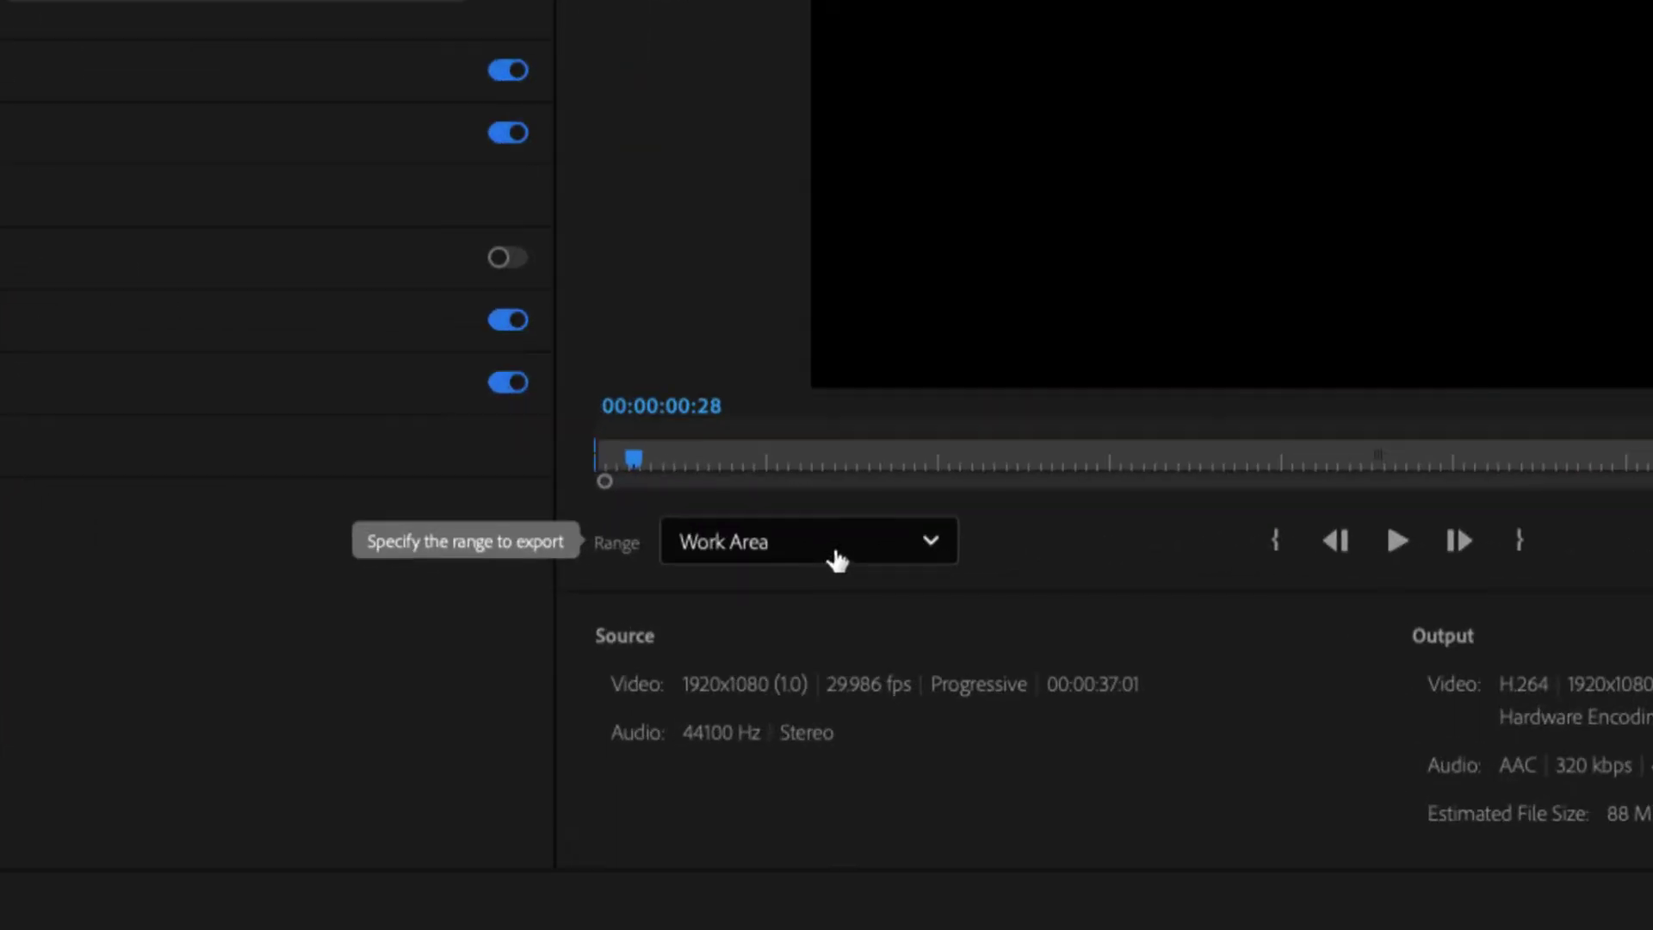
{"action": "left_click", "coordinate": [825, 554]}
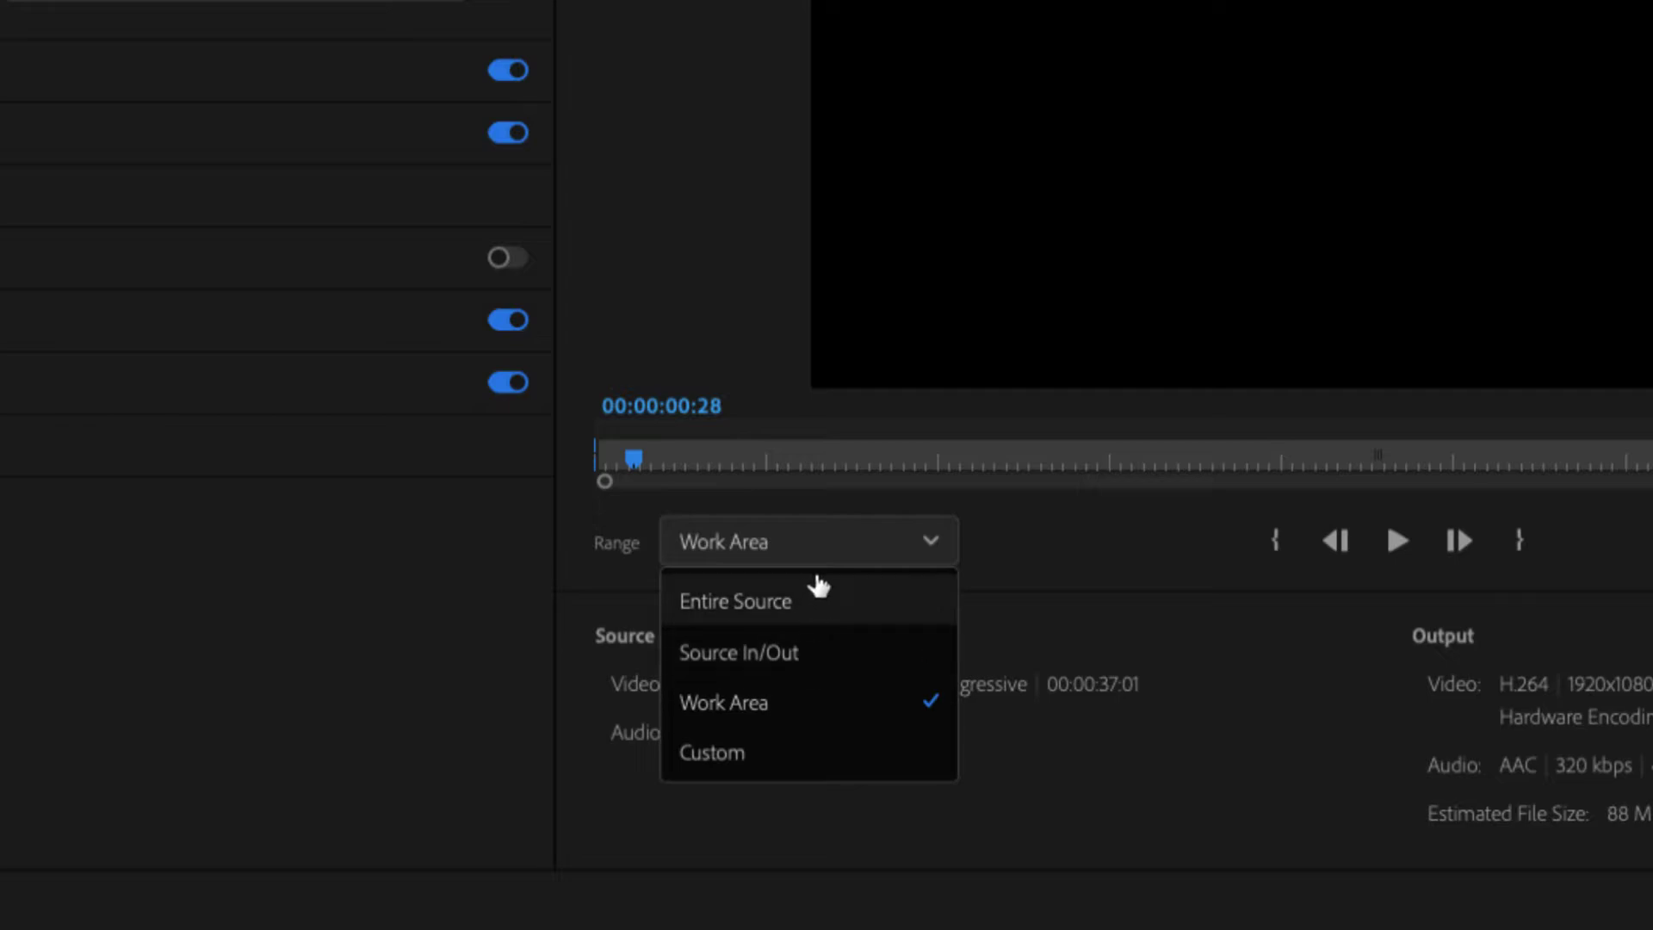
{"action": "left_click", "coordinate": [800, 706]}
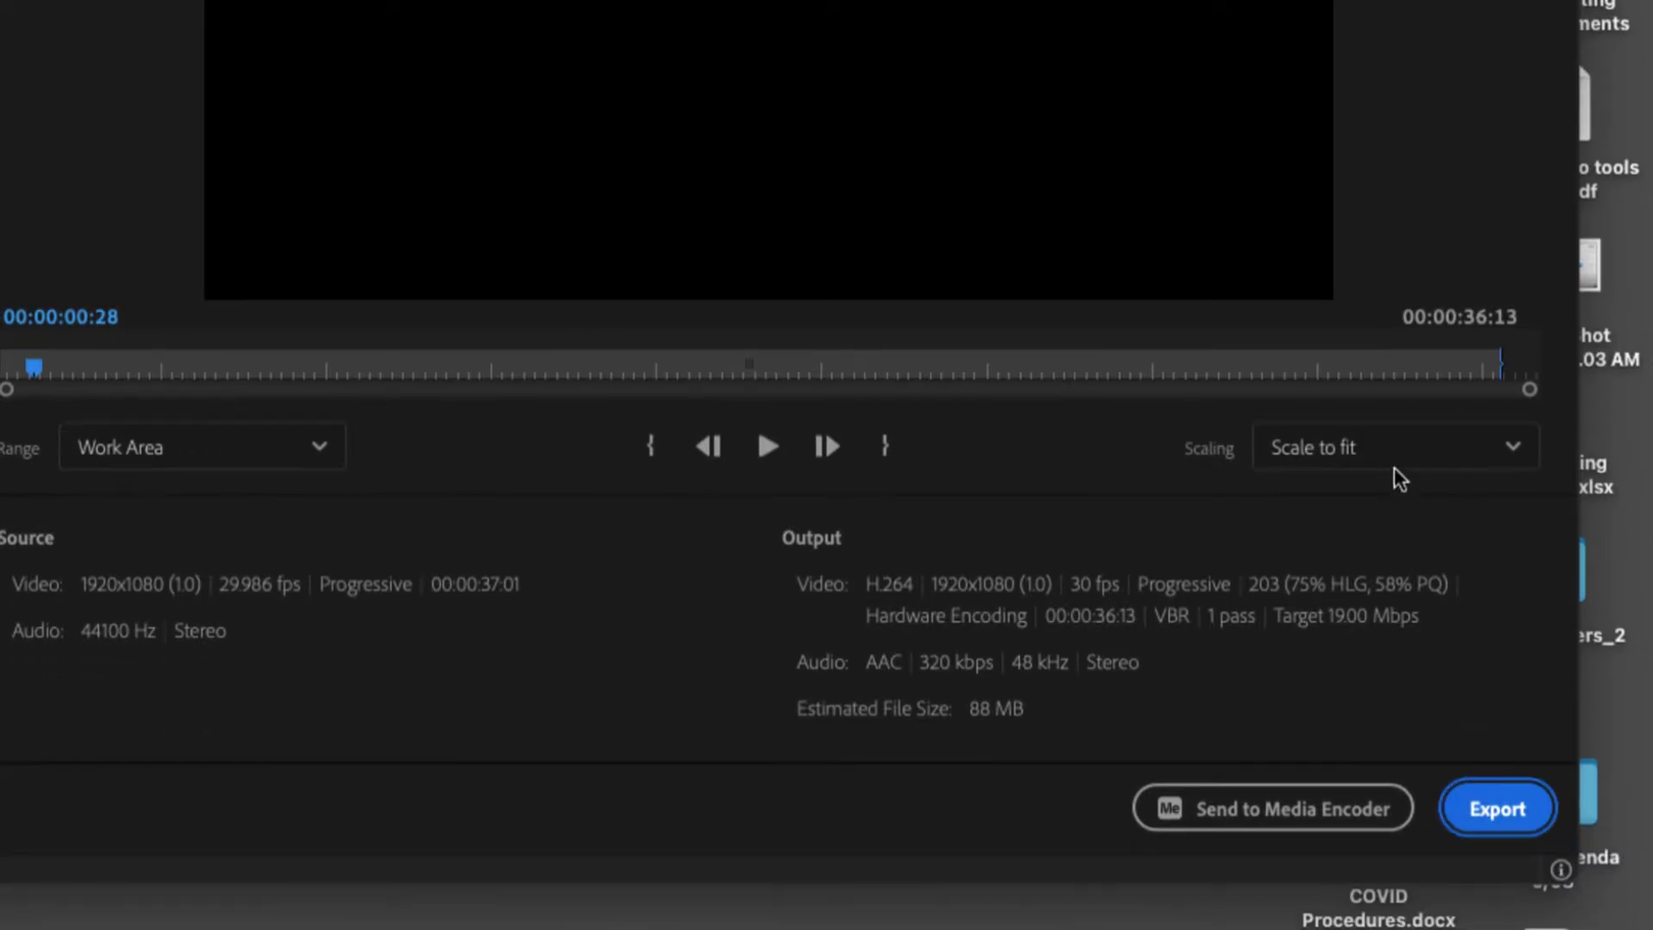
Choose Scale to fit as the scaling and export the sequence.
{"action": "left_click", "coordinate": [1399, 470]}
{"action": "left_click", "coordinate": [1378, 506]}
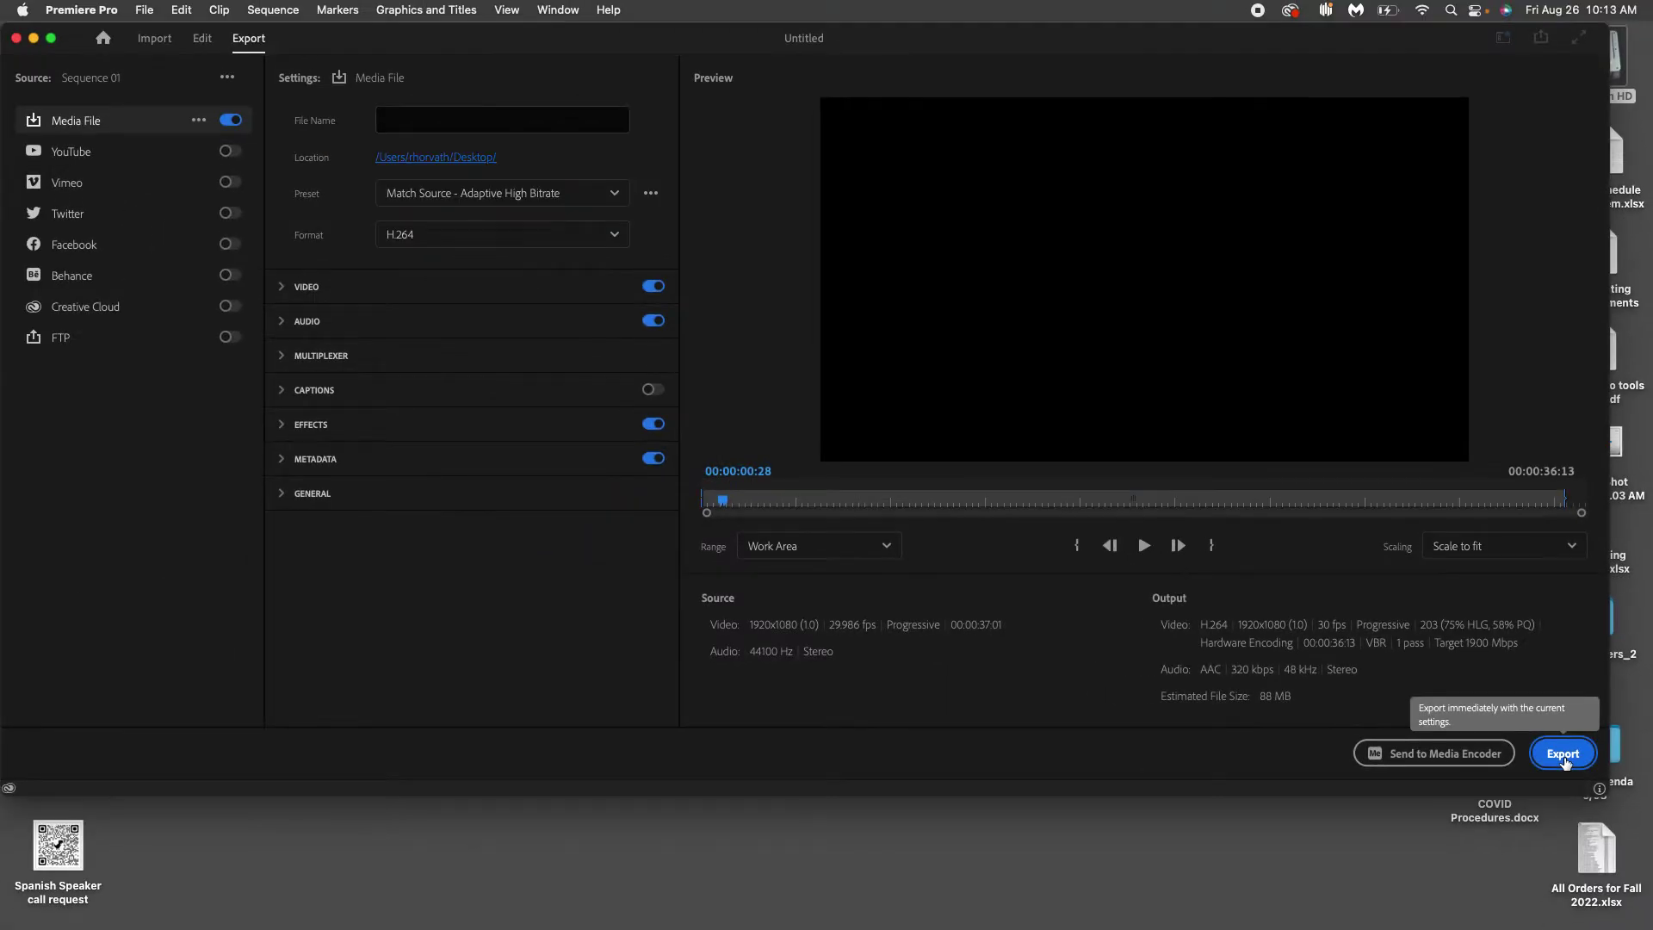
{"action": "left_click", "coordinate": [1499, 814]}
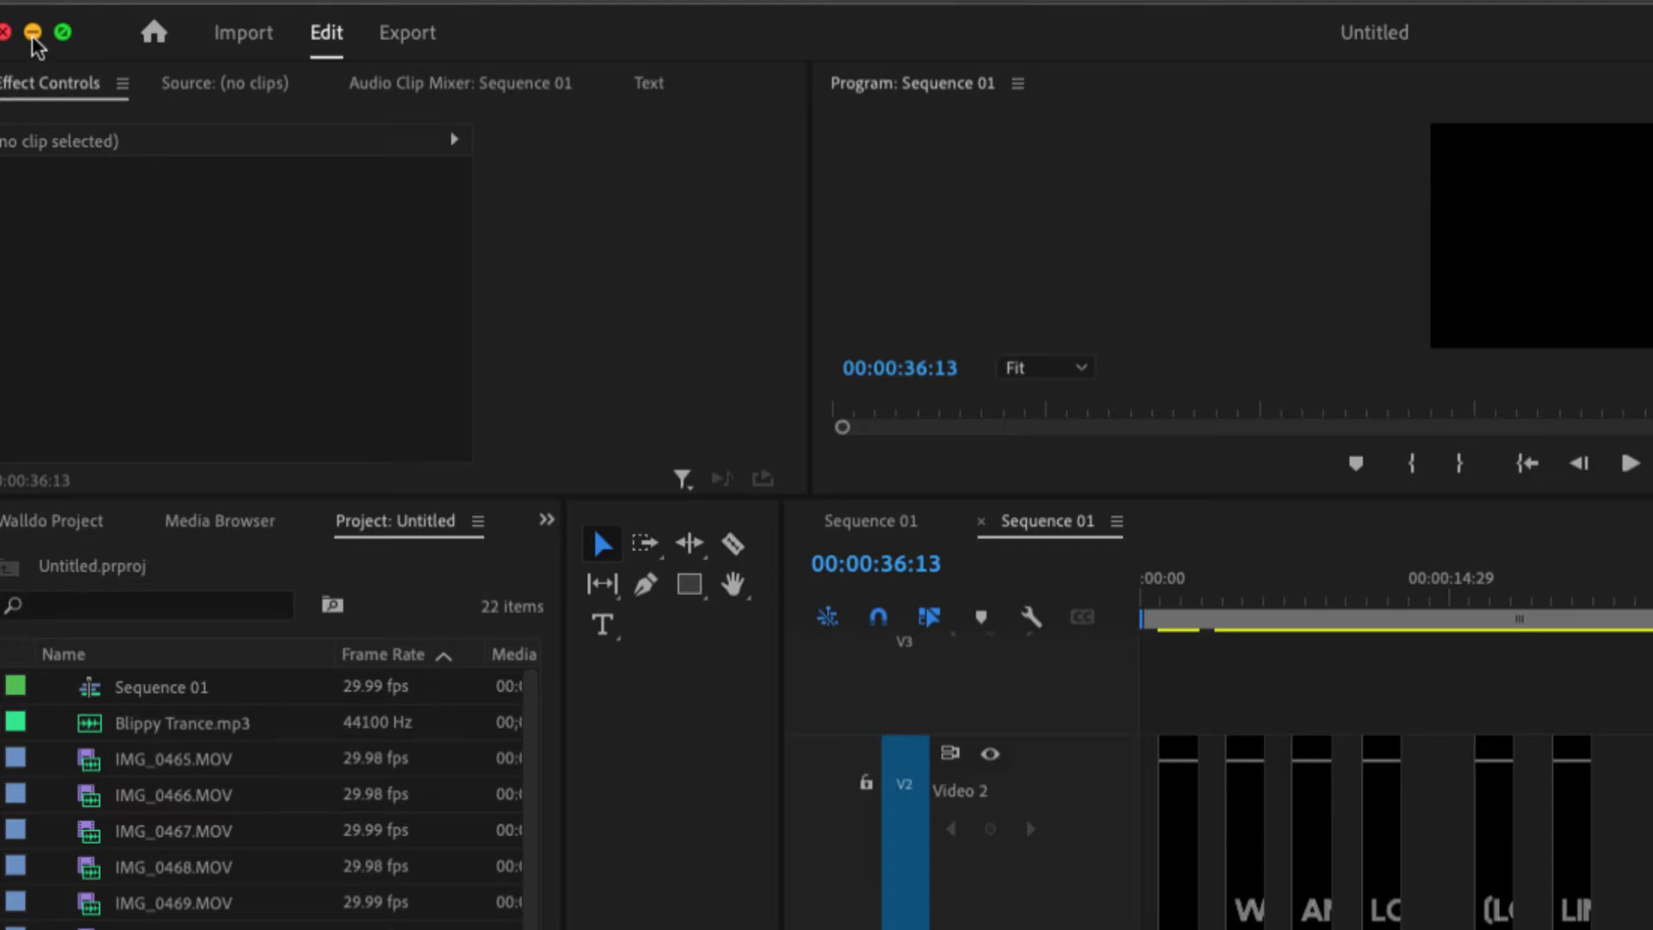
Clear the open windows off the desktop and move the exported ??walldo 1.mp4 to an empty area of it.
{"action": "left_click", "coordinate": [33, 33]}
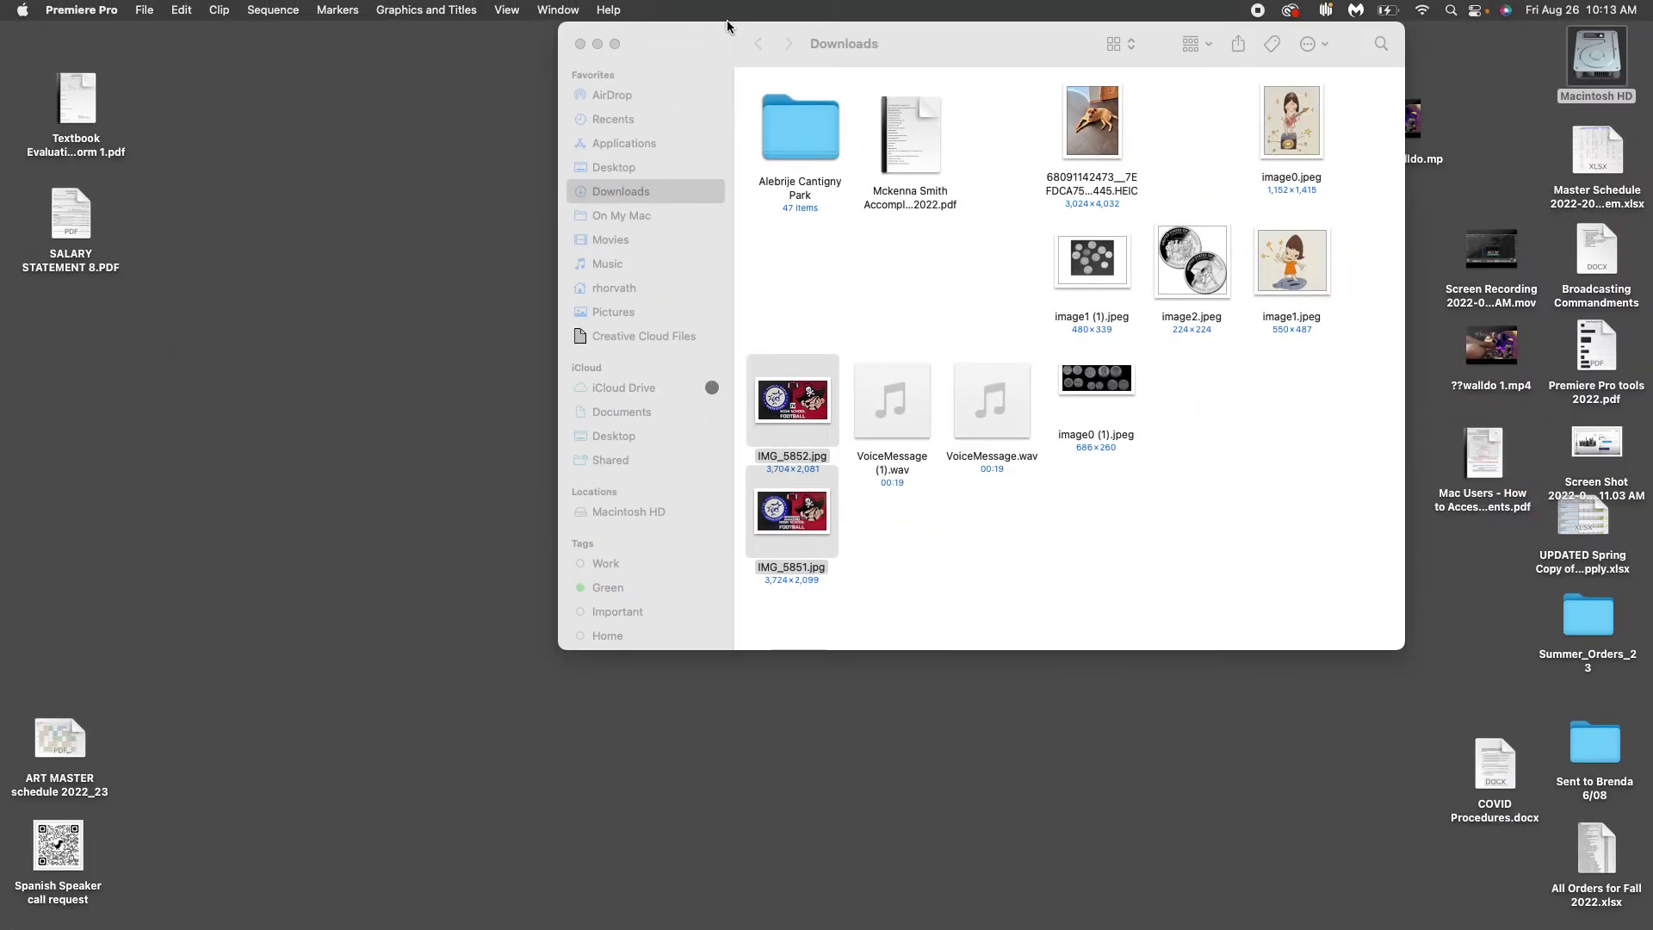
{"action": "left_click", "coordinate": [580, 44]}
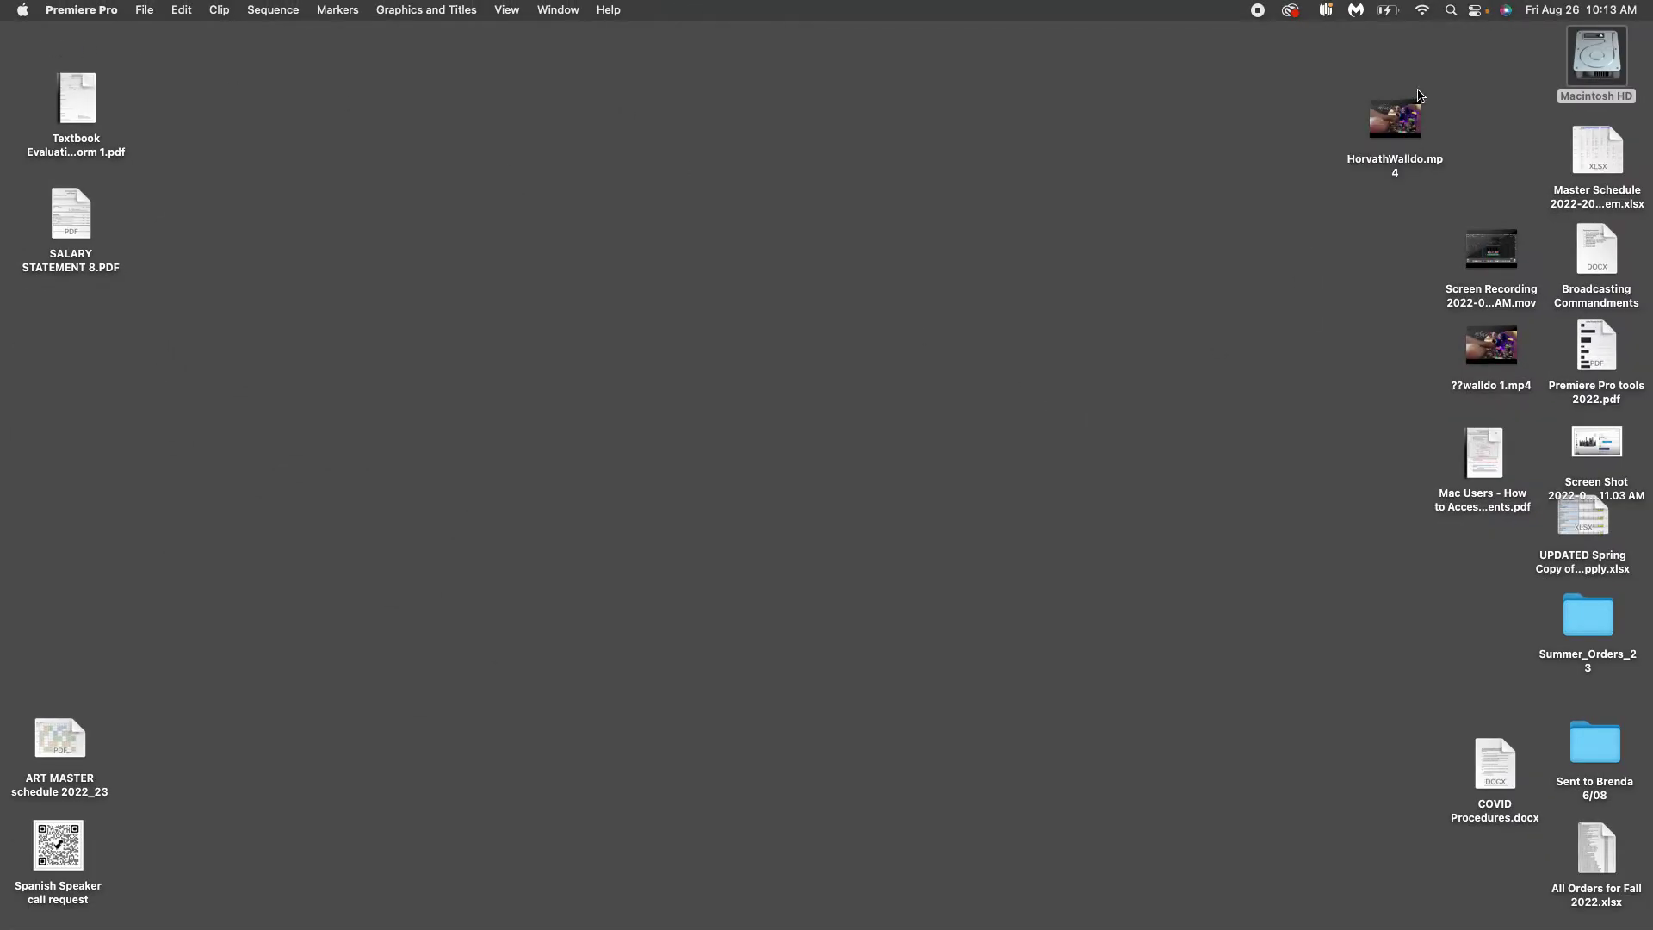
{"action": "left_click_drag", "start_coordinate": [1475, 359], "coordinate": [1229, 267]}
Play the exported ??walldo 1.mp4 in Quick Look with the system volume raised to check its picture and sound.
{"action": "key", "text": "space"}
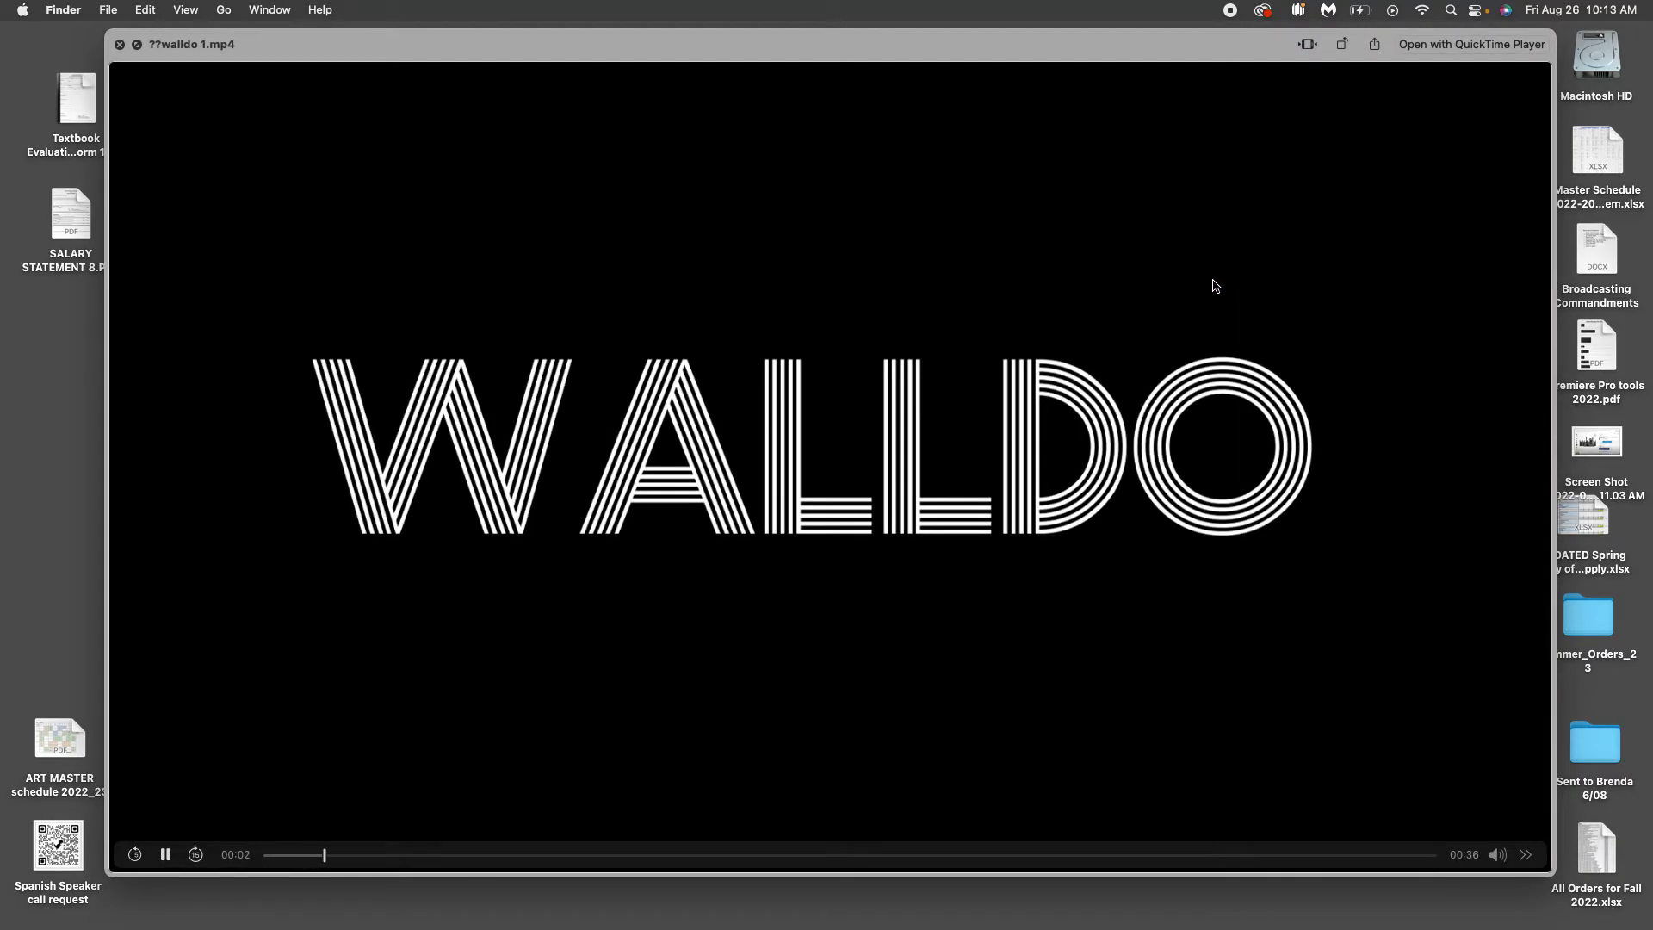
{"action": "key", "text": "XF86AudioRaiseVolume"}
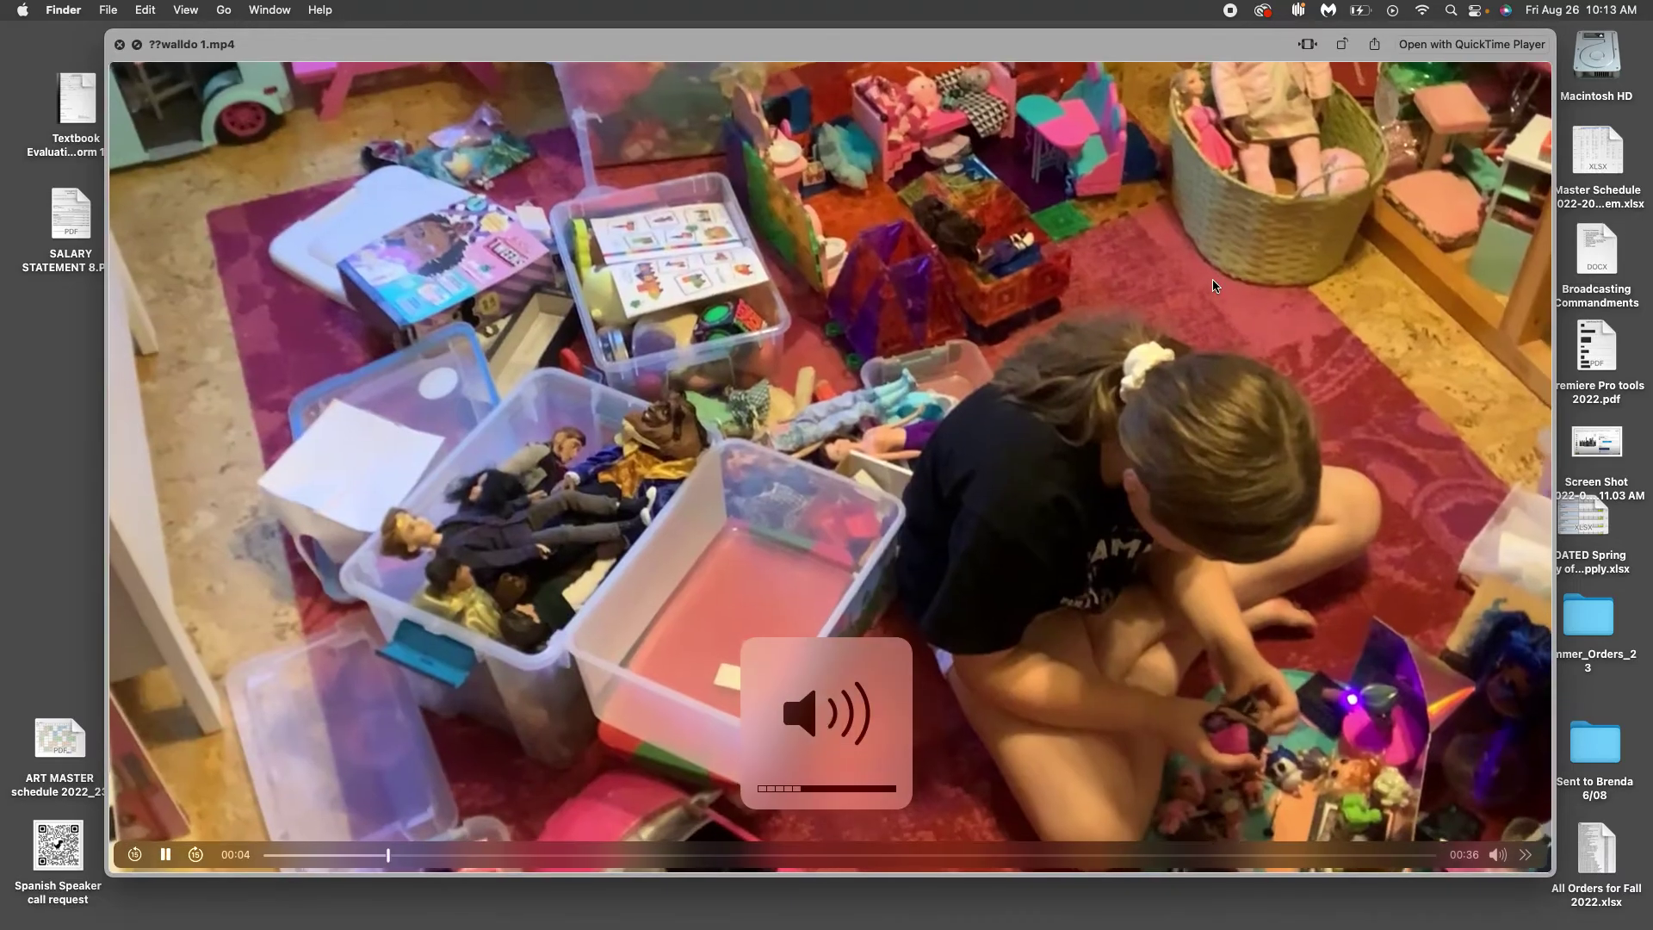
{"action": "key", "text": "XF86AudioRaiseVolume"}
{"action": "key", "text": "XF86AudioRaiseVolume"}
{"action": "key", "text": "XF86AudioRaiseVolume"}
{"action": "key", "text": "XF86AudioRaiseVolume"}
{"action": "key", "text": "XF86AudioRaiseVolume"}
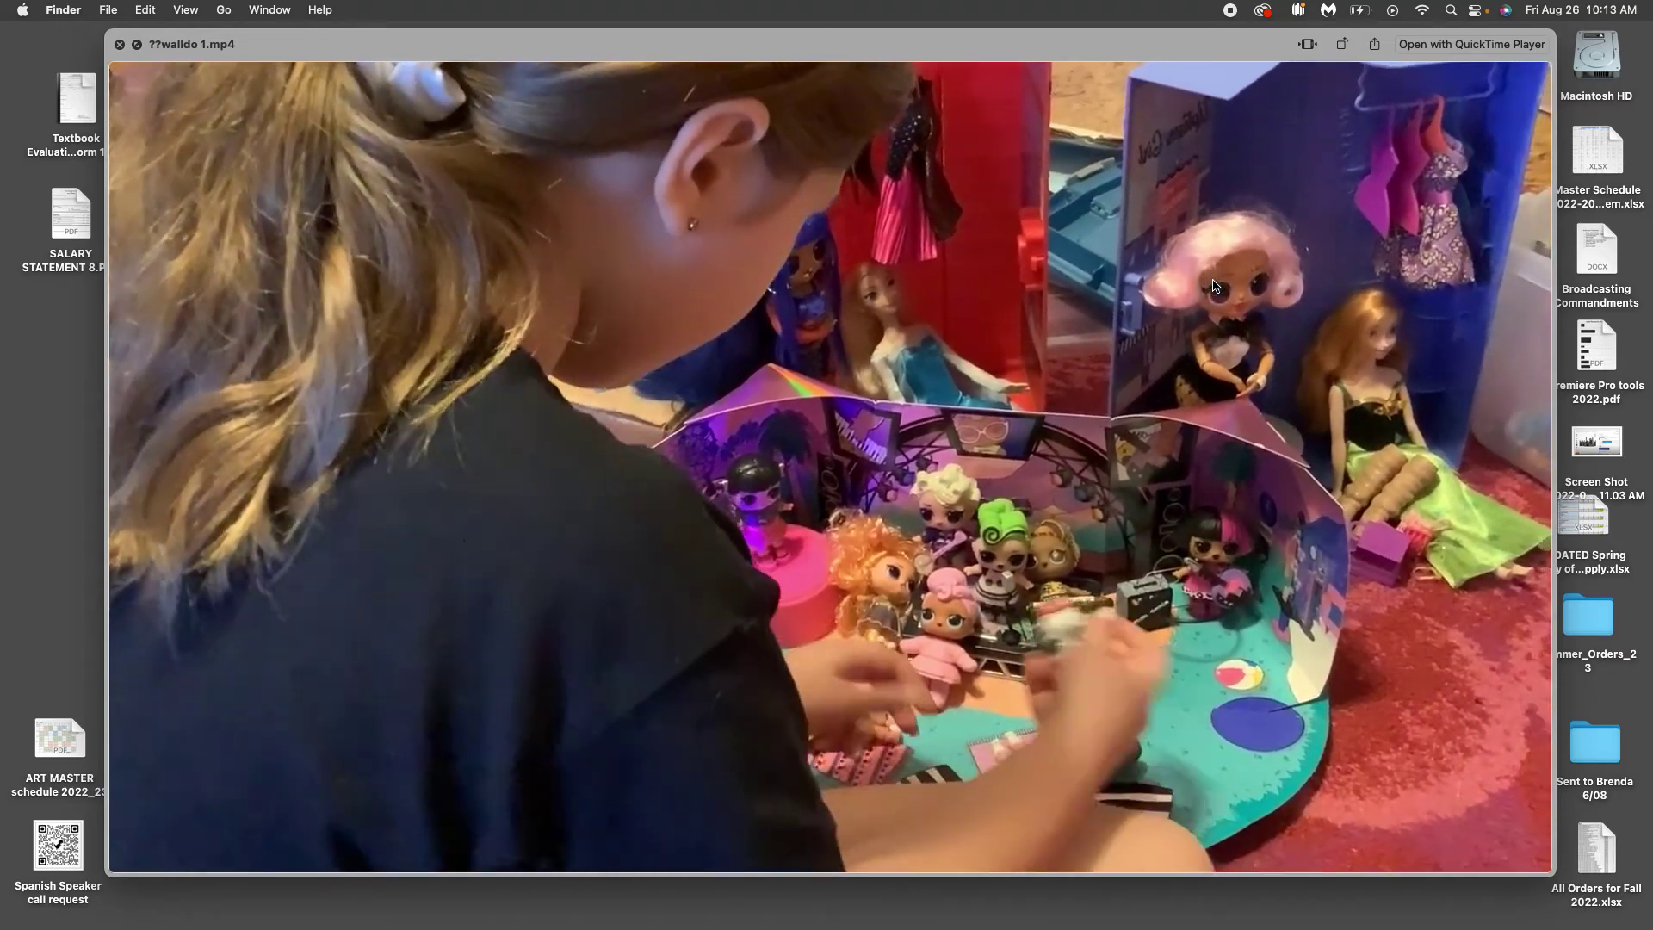
{"action": "key", "text": "space"}
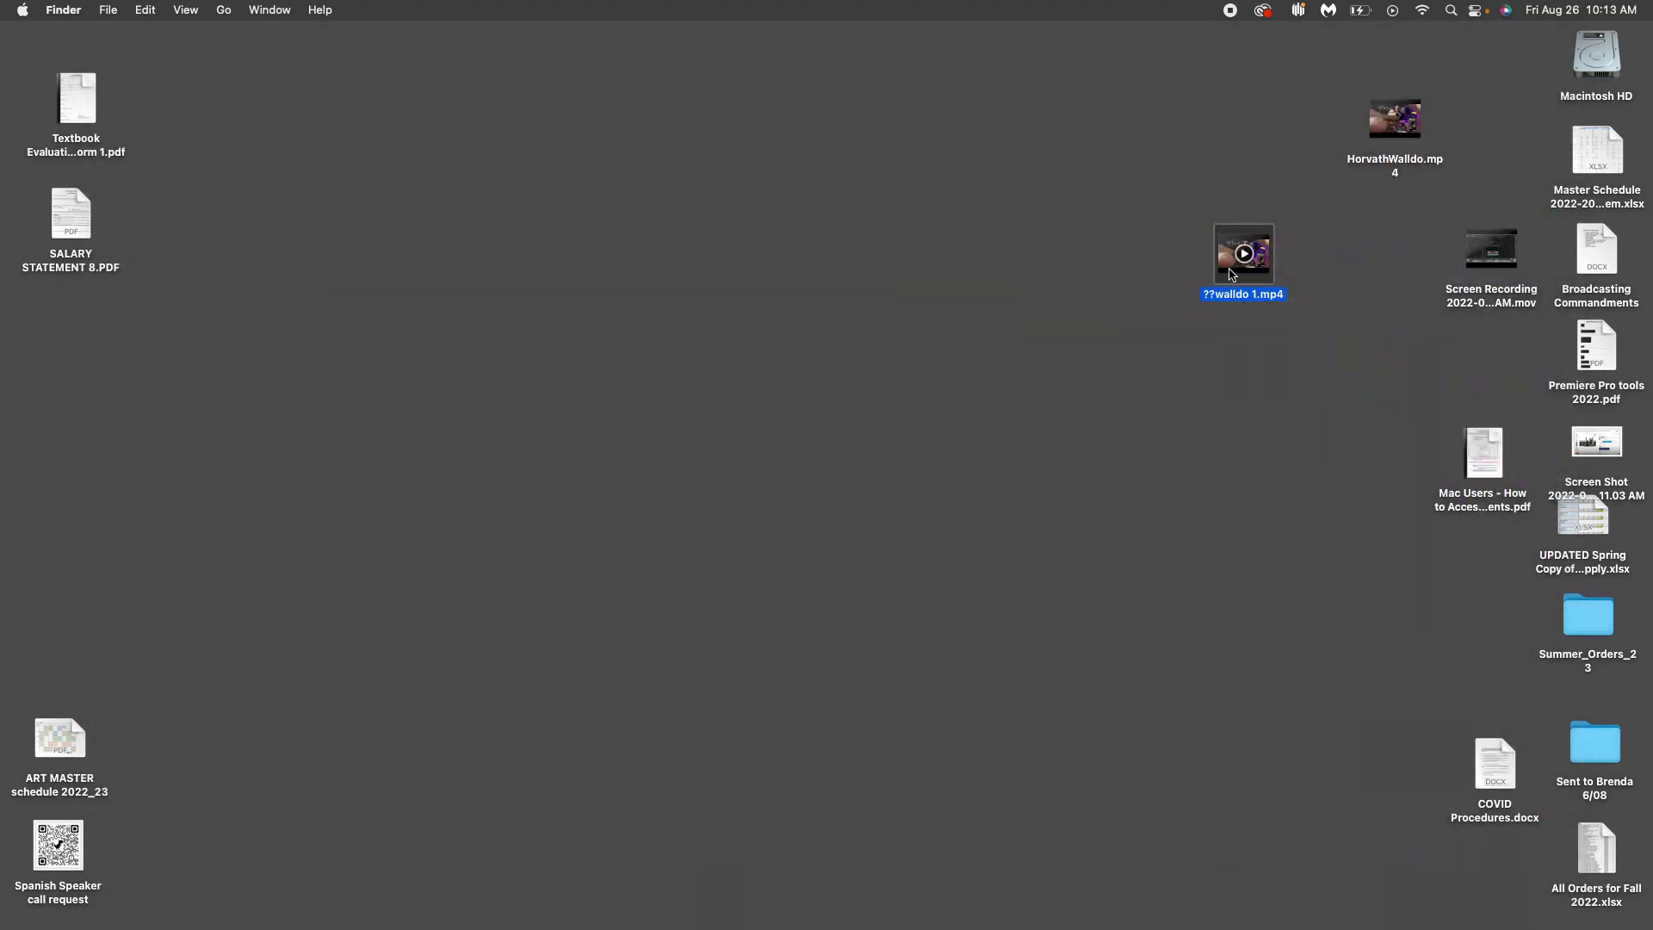
{"action": "left_click", "coordinate": [1499, 269]}
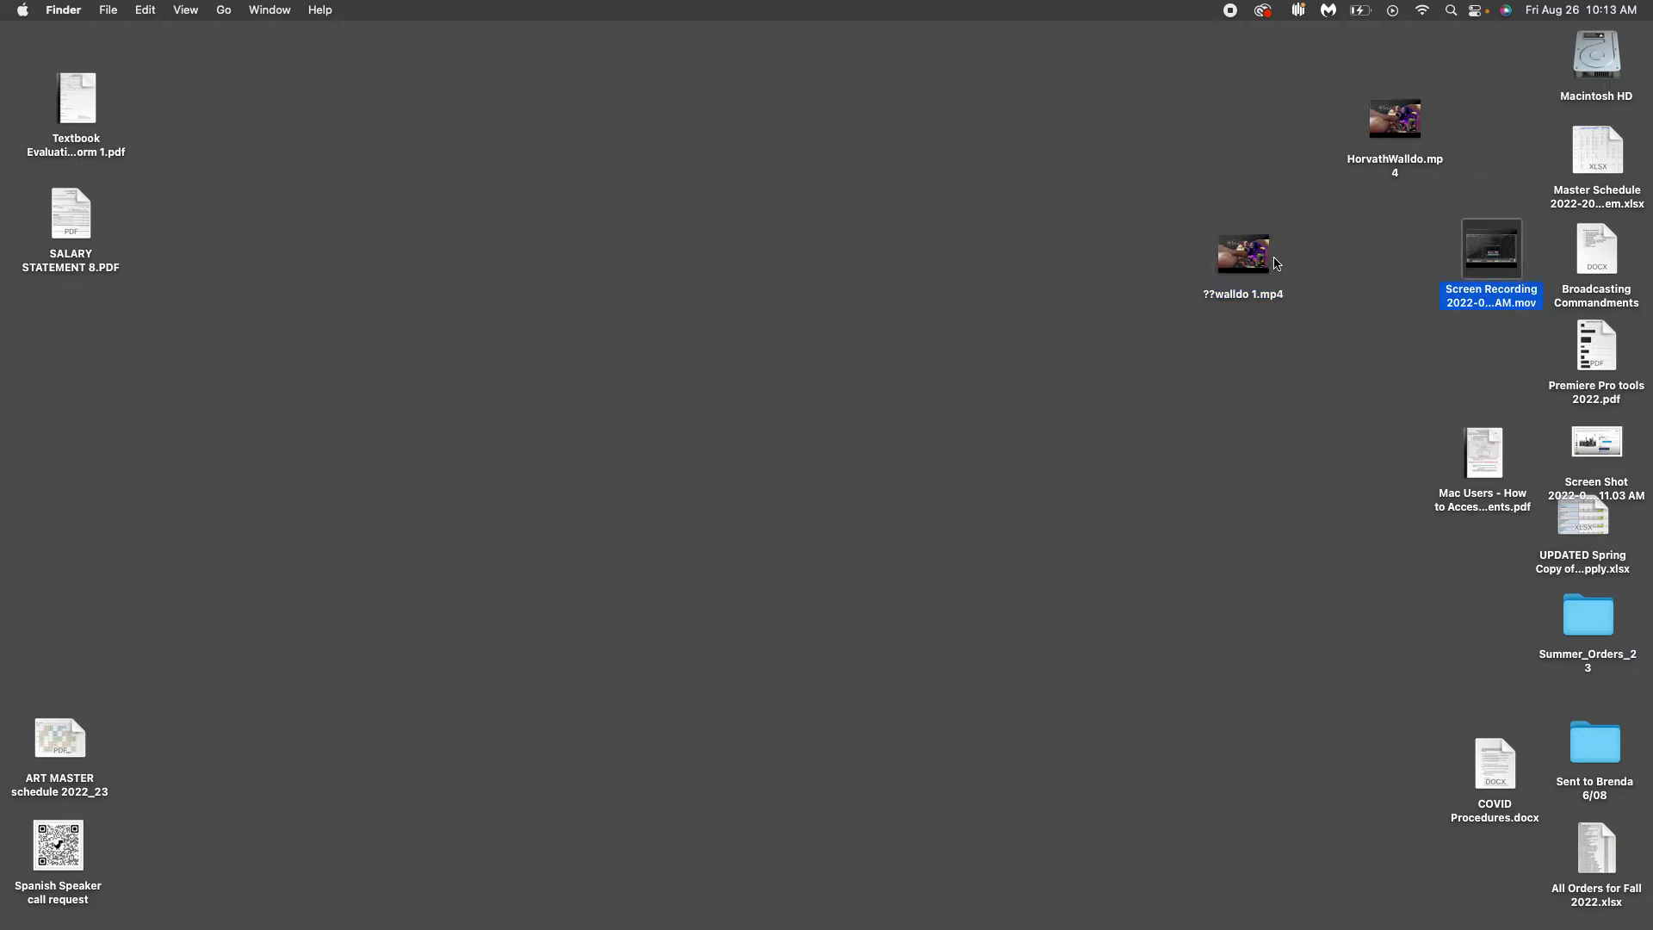
{"action": "left_click", "coordinate": [1229, 264]}
{"action": "key", "text": "space"}
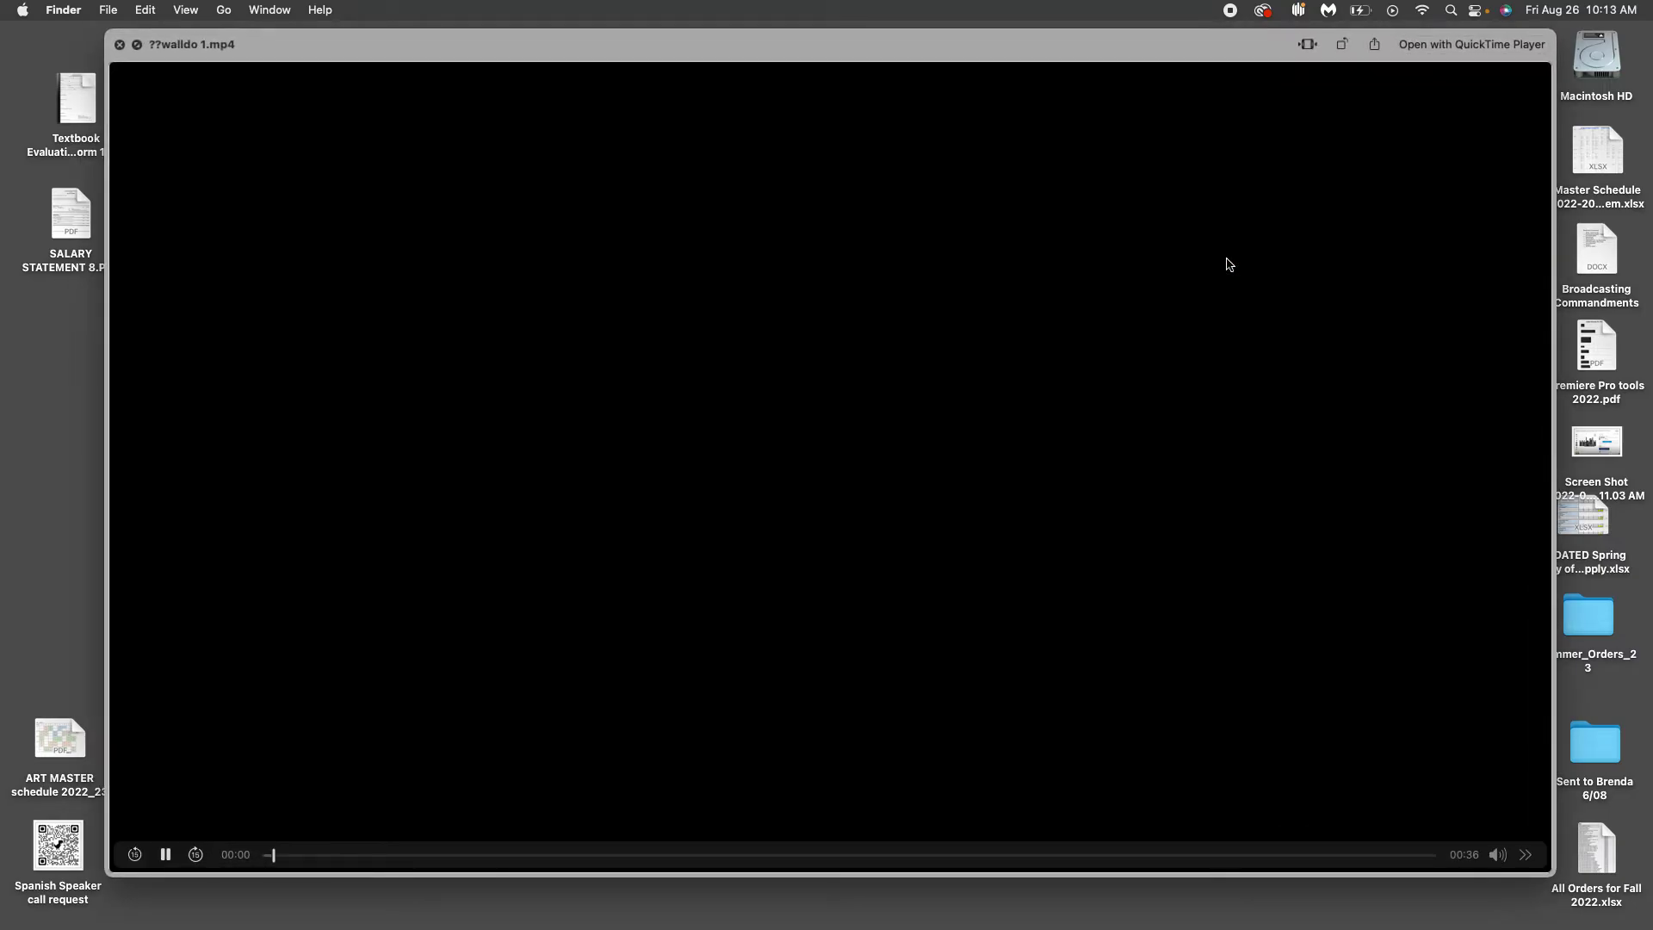
{"action": "key", "text": "space"}
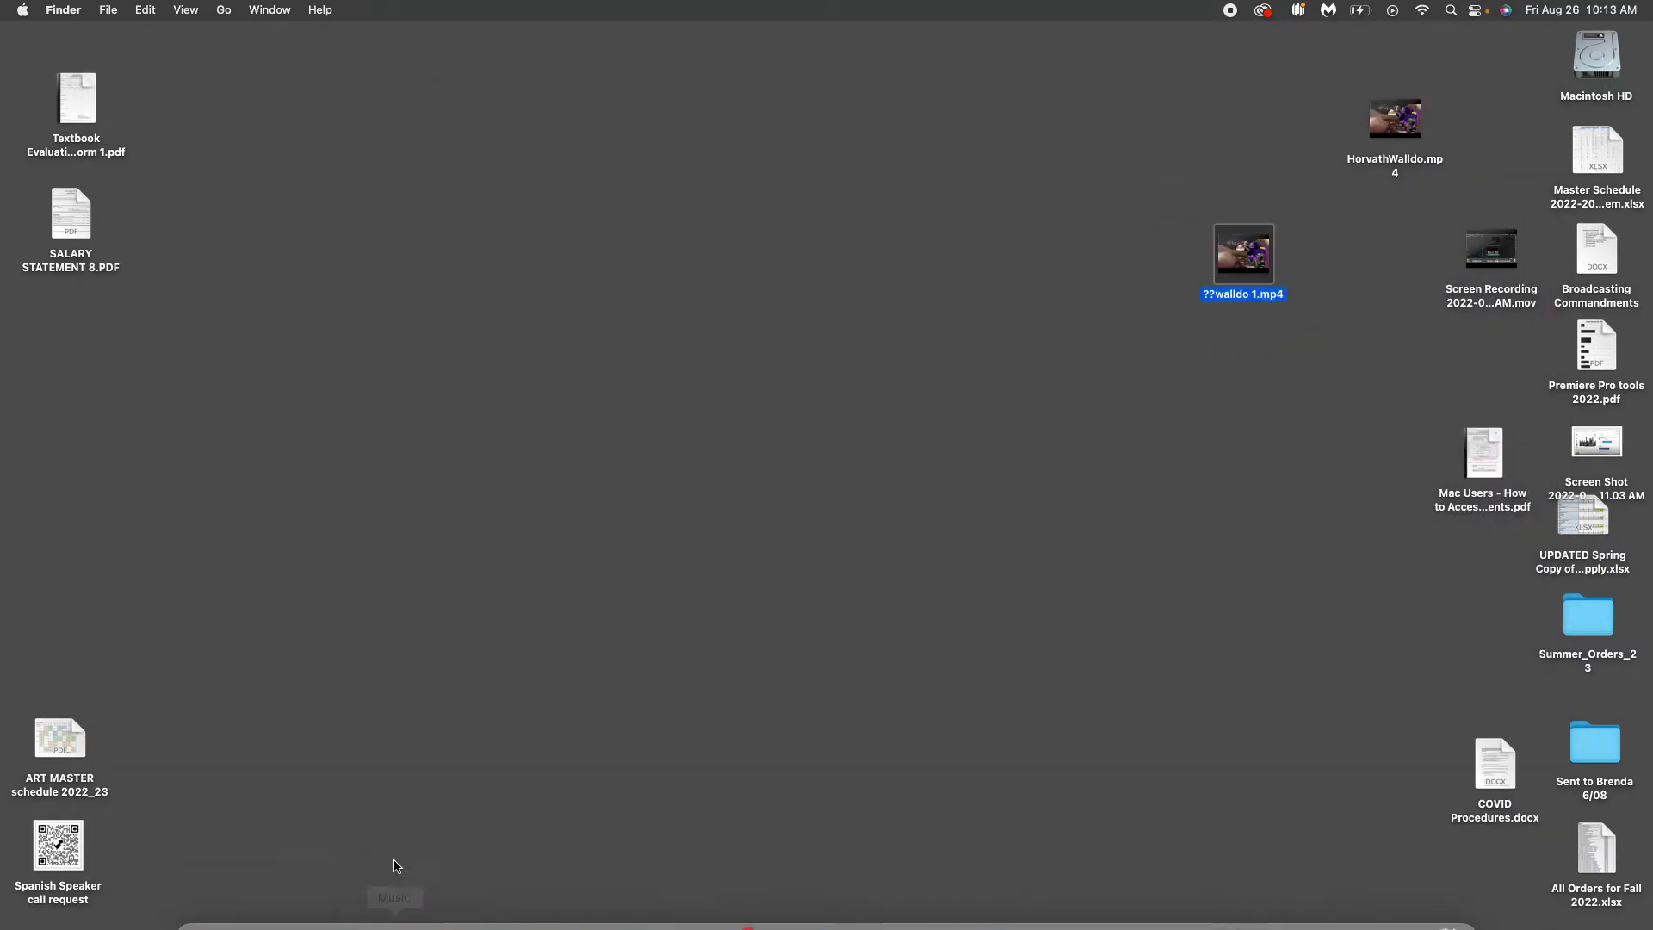
Switch to Chrome and open the WALLDO videos Drive folder through the Broadcast Media course's 2022_2023 Class Submissions link.
{"action": "mouse_move", "coordinate": [403, 923]}
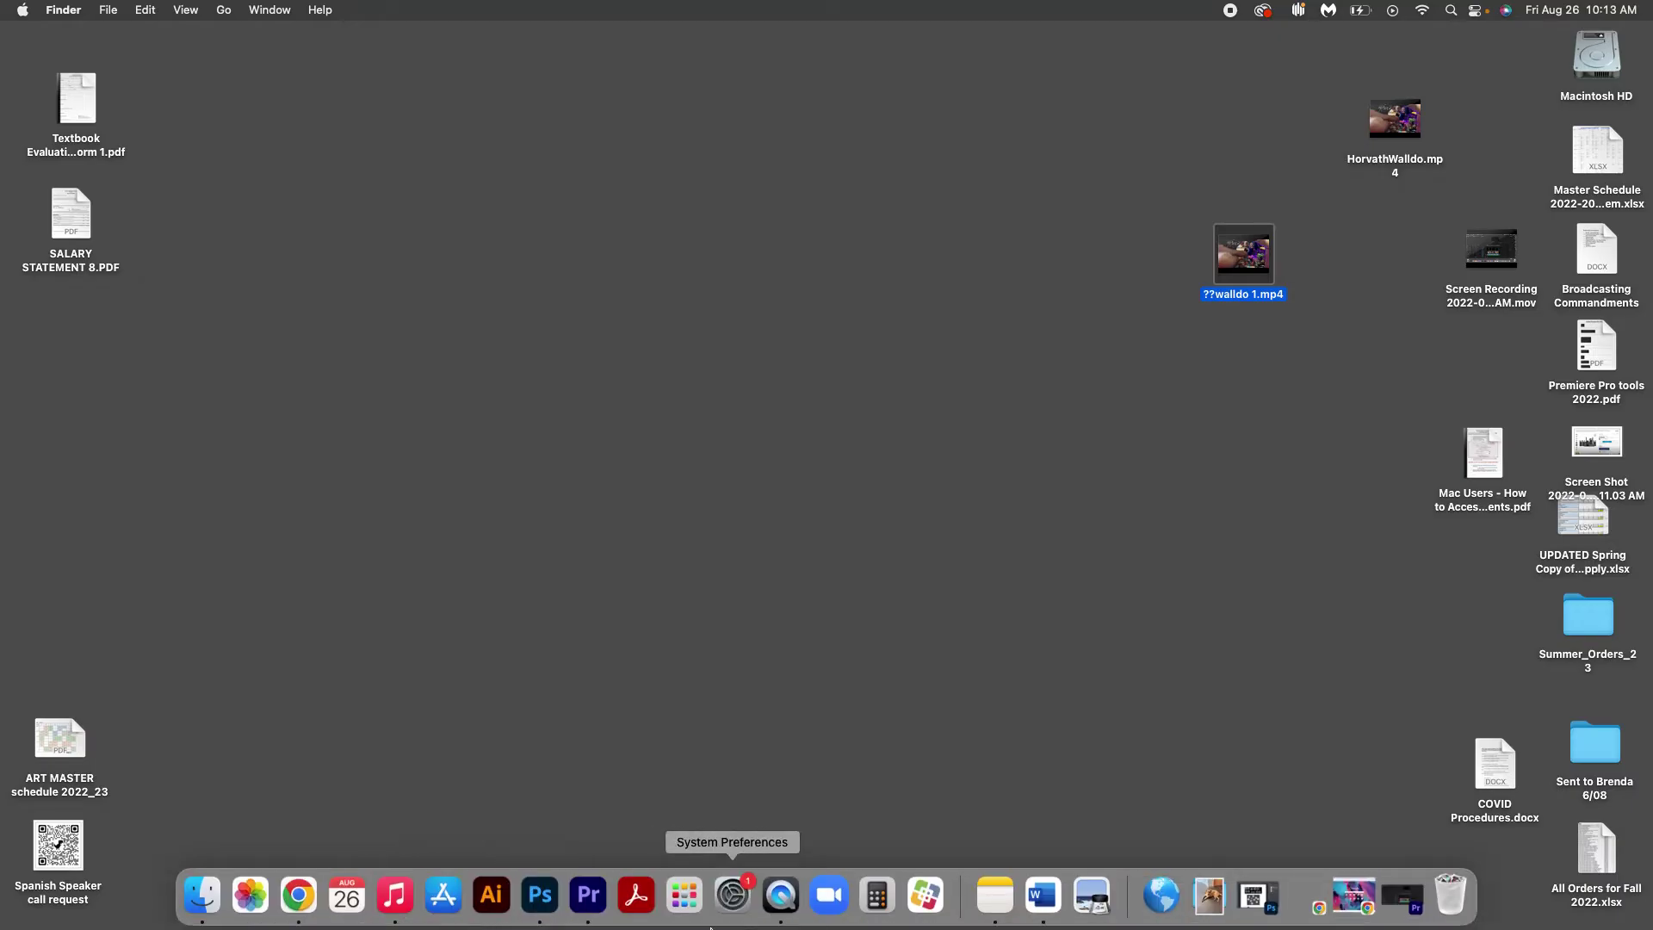
{"action": "left_click", "coordinate": [302, 897]}
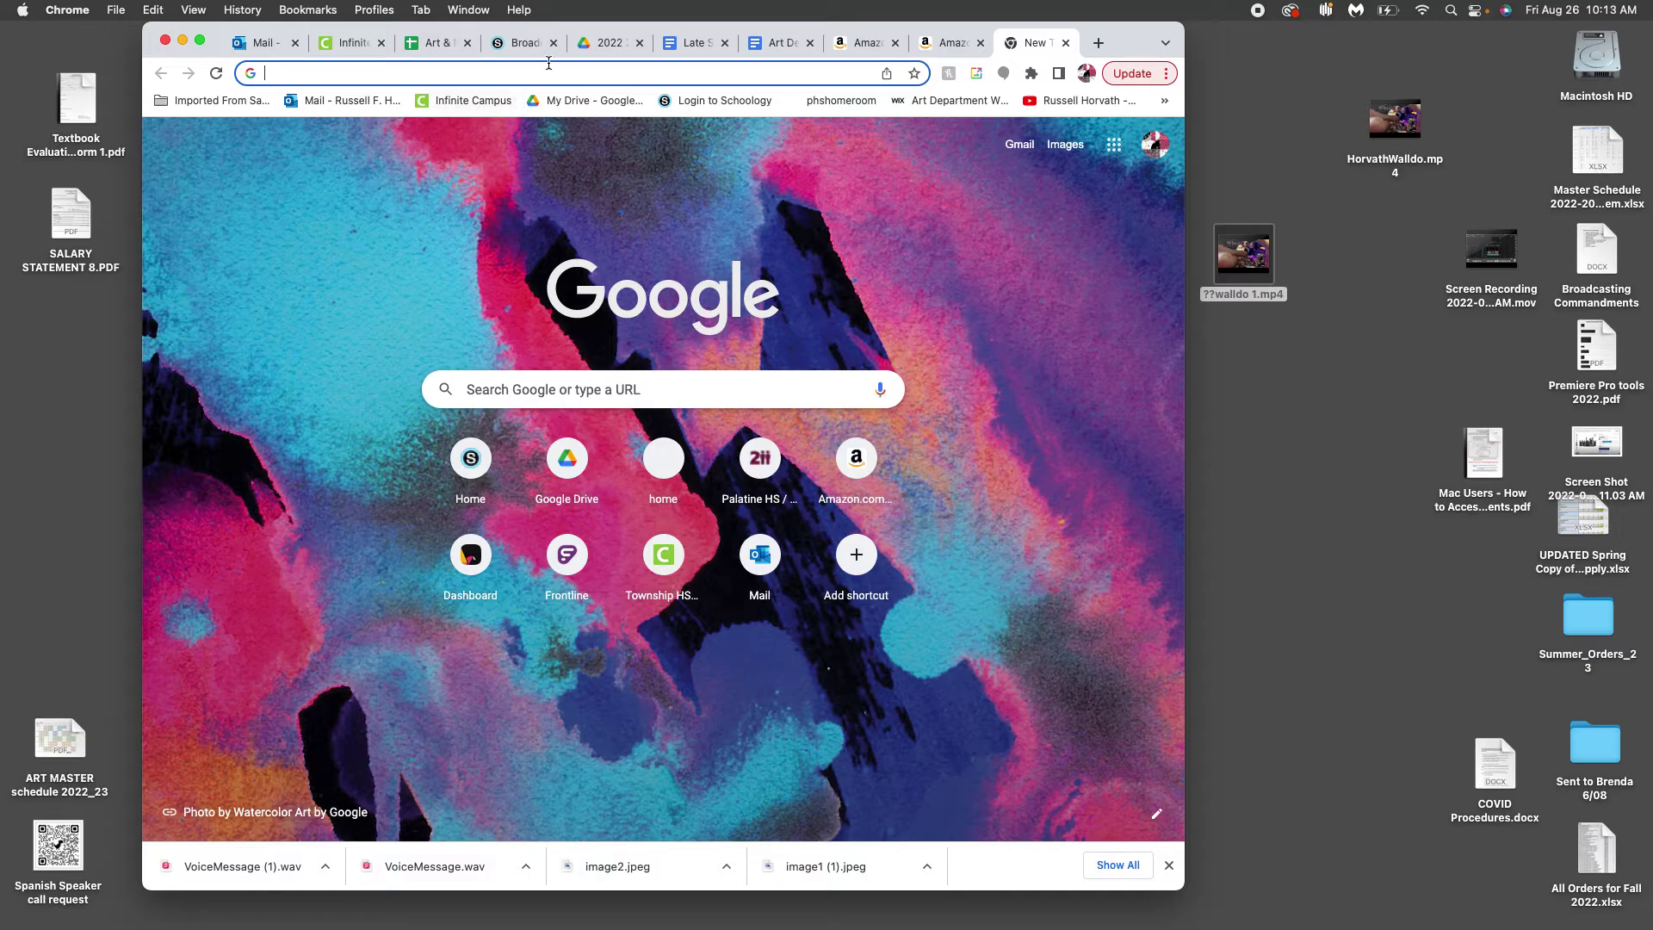
{"action": "left_click", "coordinate": [523, 43]}
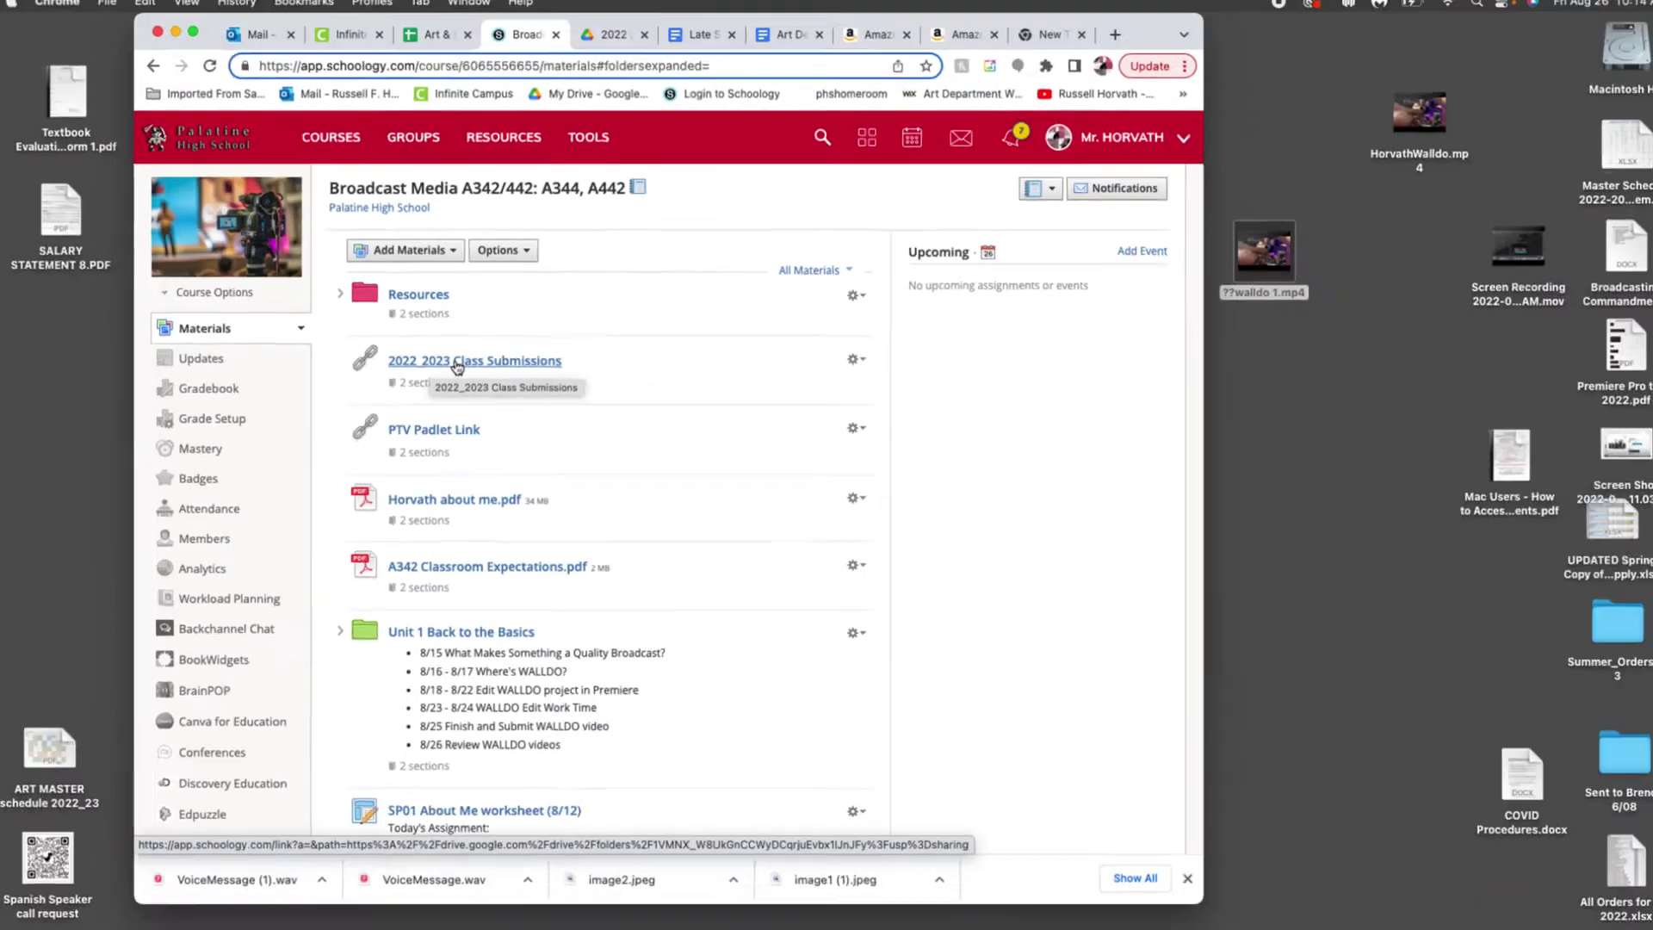
{"action": "left_click", "coordinate": [456, 364]}
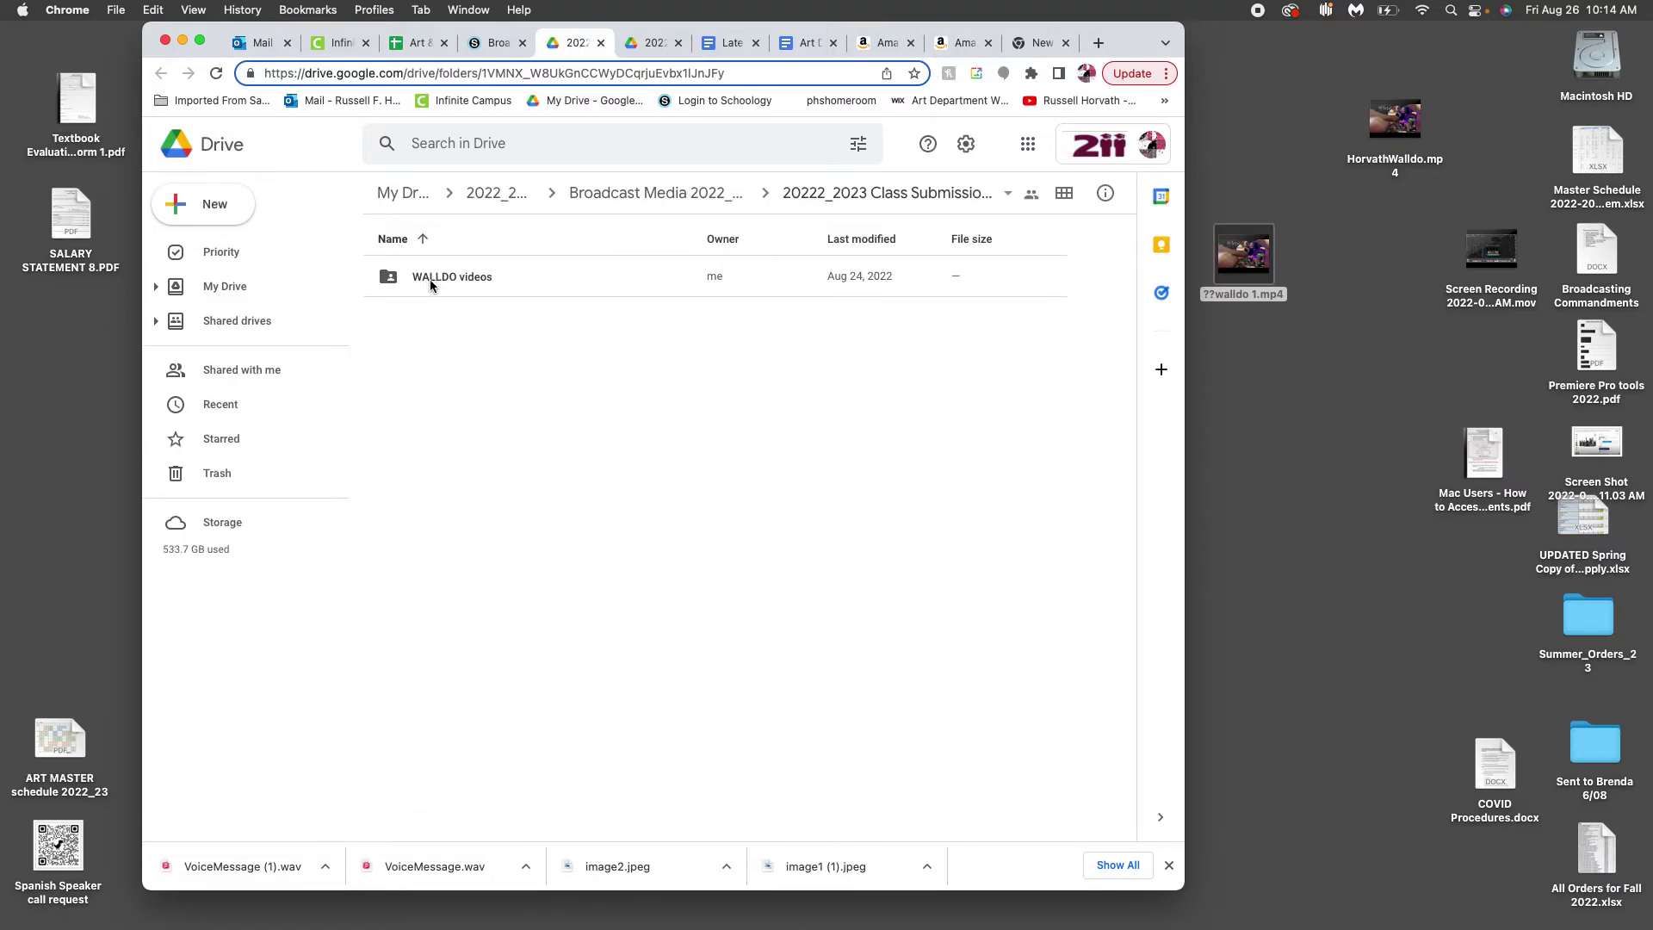
{"action": "double_click", "coordinate": [389, 281]}
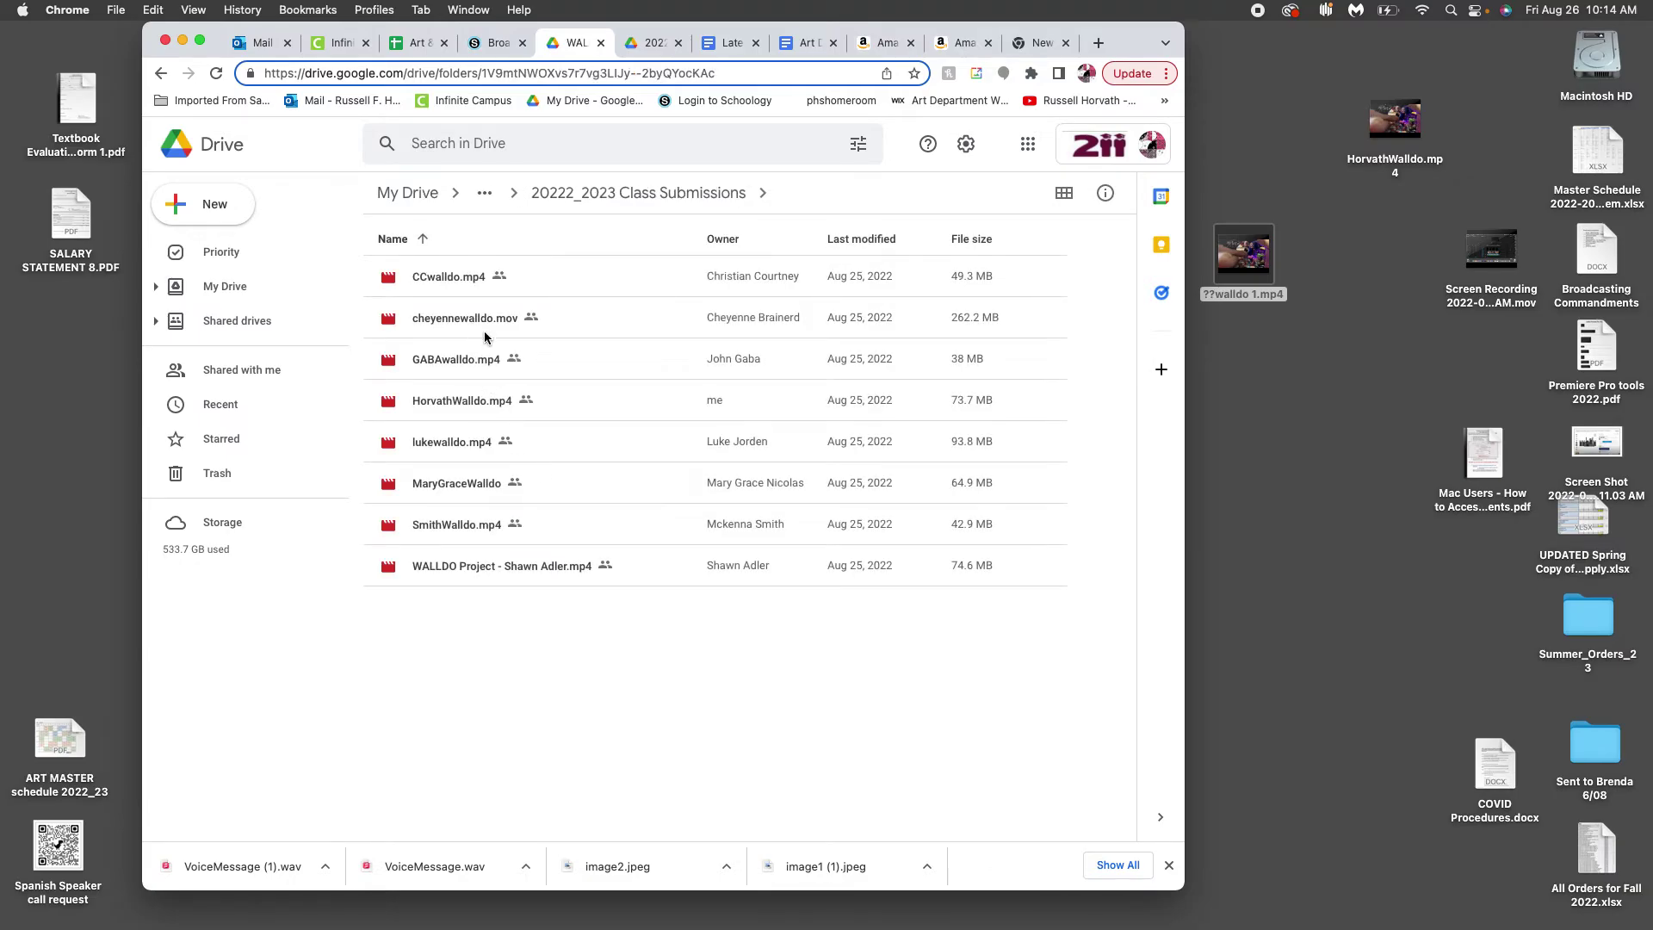
Try to rename the desktop file ??walldo 1.mp4 to the creator's last name followed by "walldo".
{"action": "left_click", "coordinate": [1236, 296]}
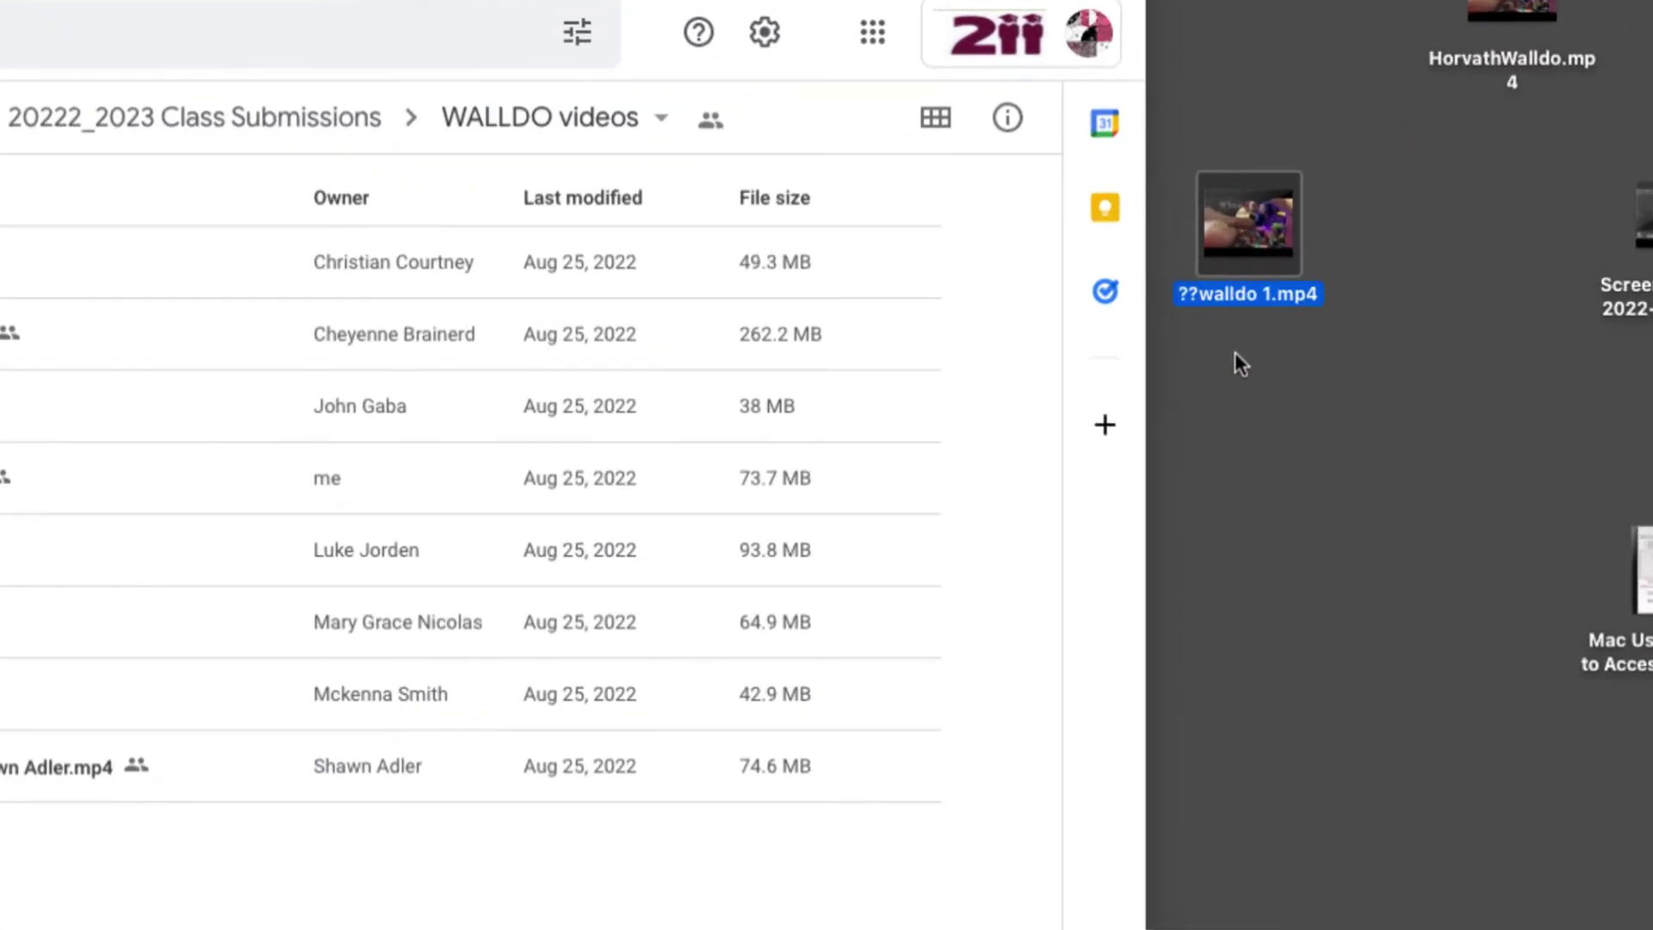
{"action": "left_click", "coordinate": [1236, 332]}
{"action": "left_click", "coordinate": [1234, 295]}
{"action": "left_click", "coordinate": [1235, 295]}
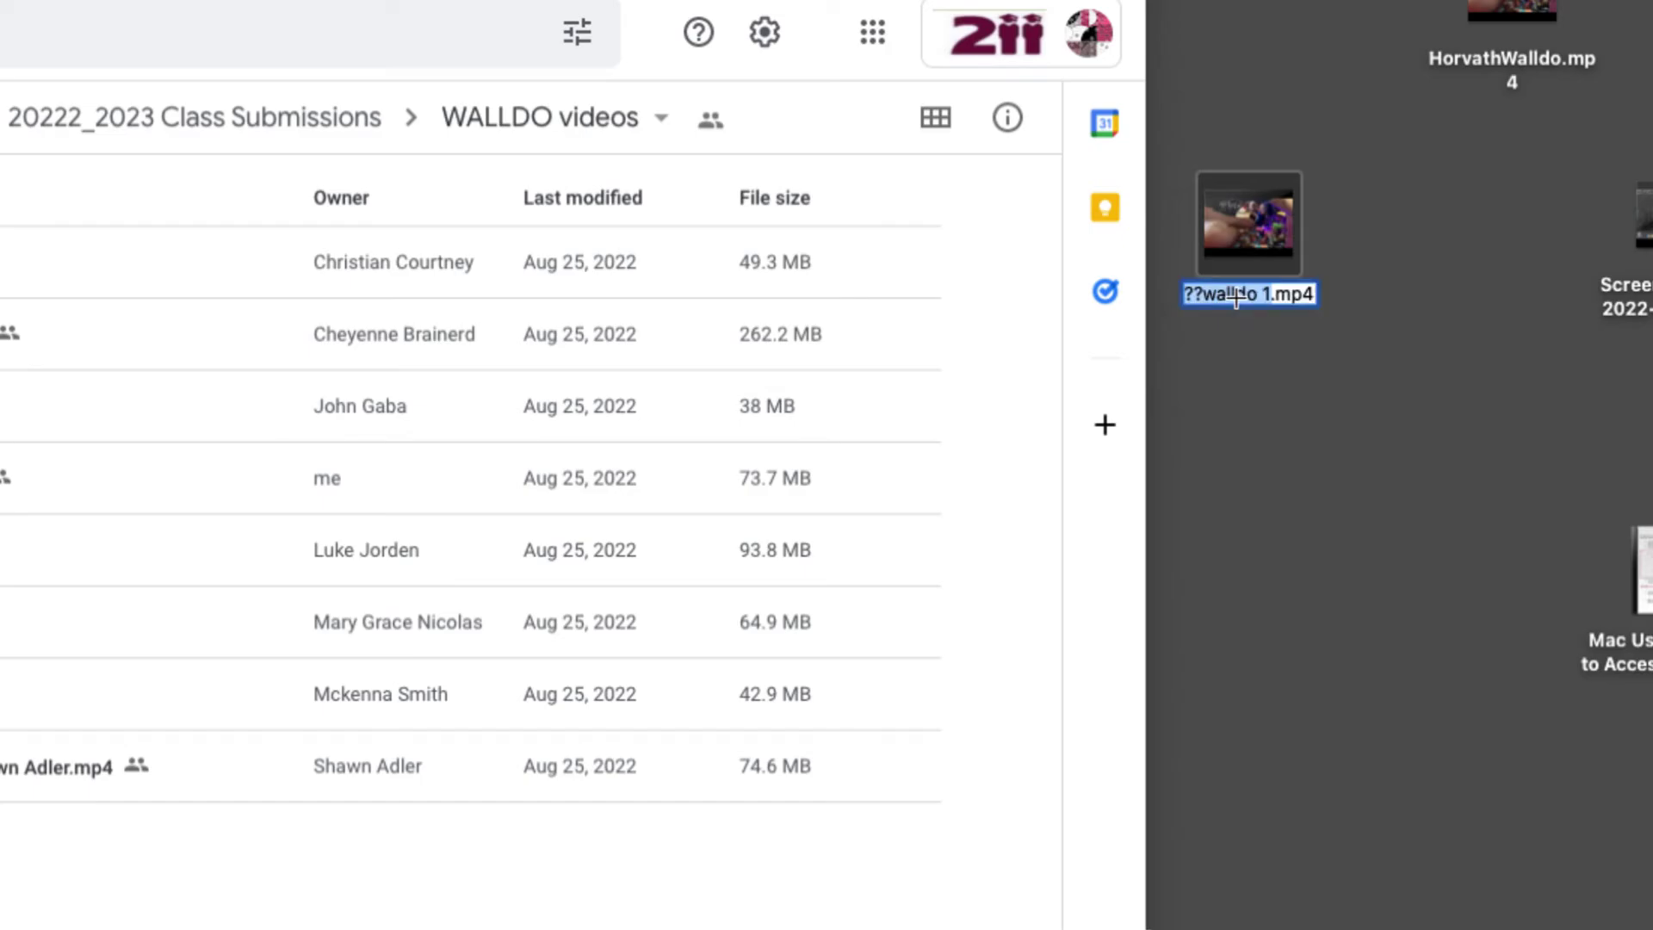
{"action": "type", "text": "horvat"}
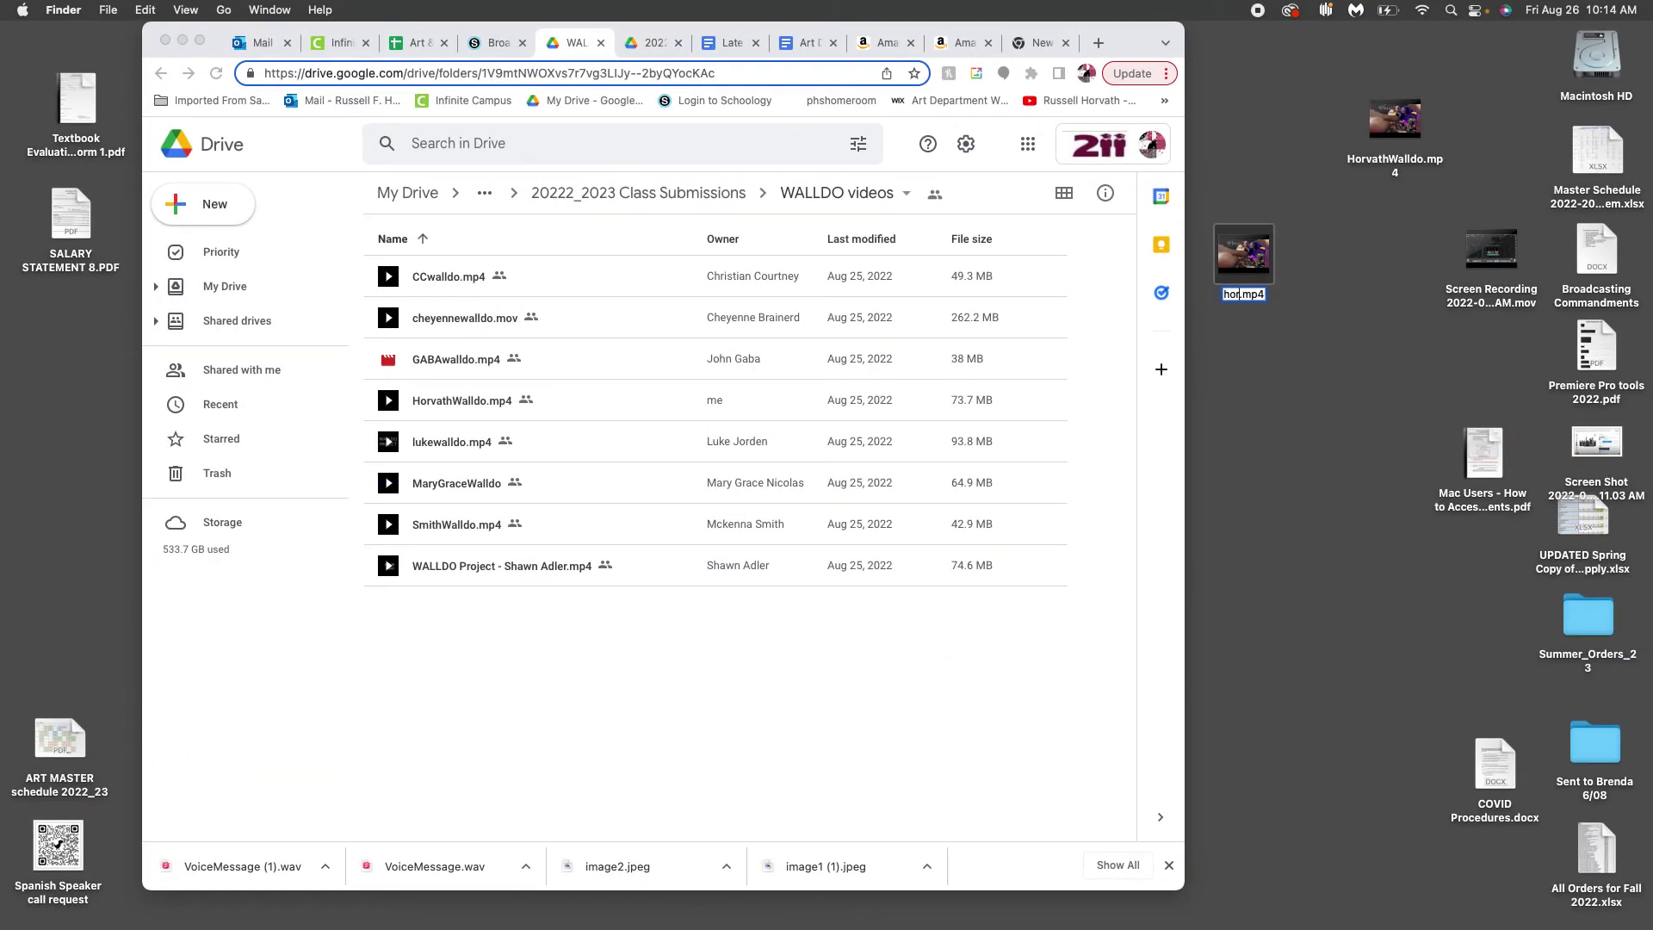
{"action": "type", "text": "h"}
{"action": "type", "text": "wal"}
{"action": "type", "text": "o"}
{"action": "key", "text": "Return"}
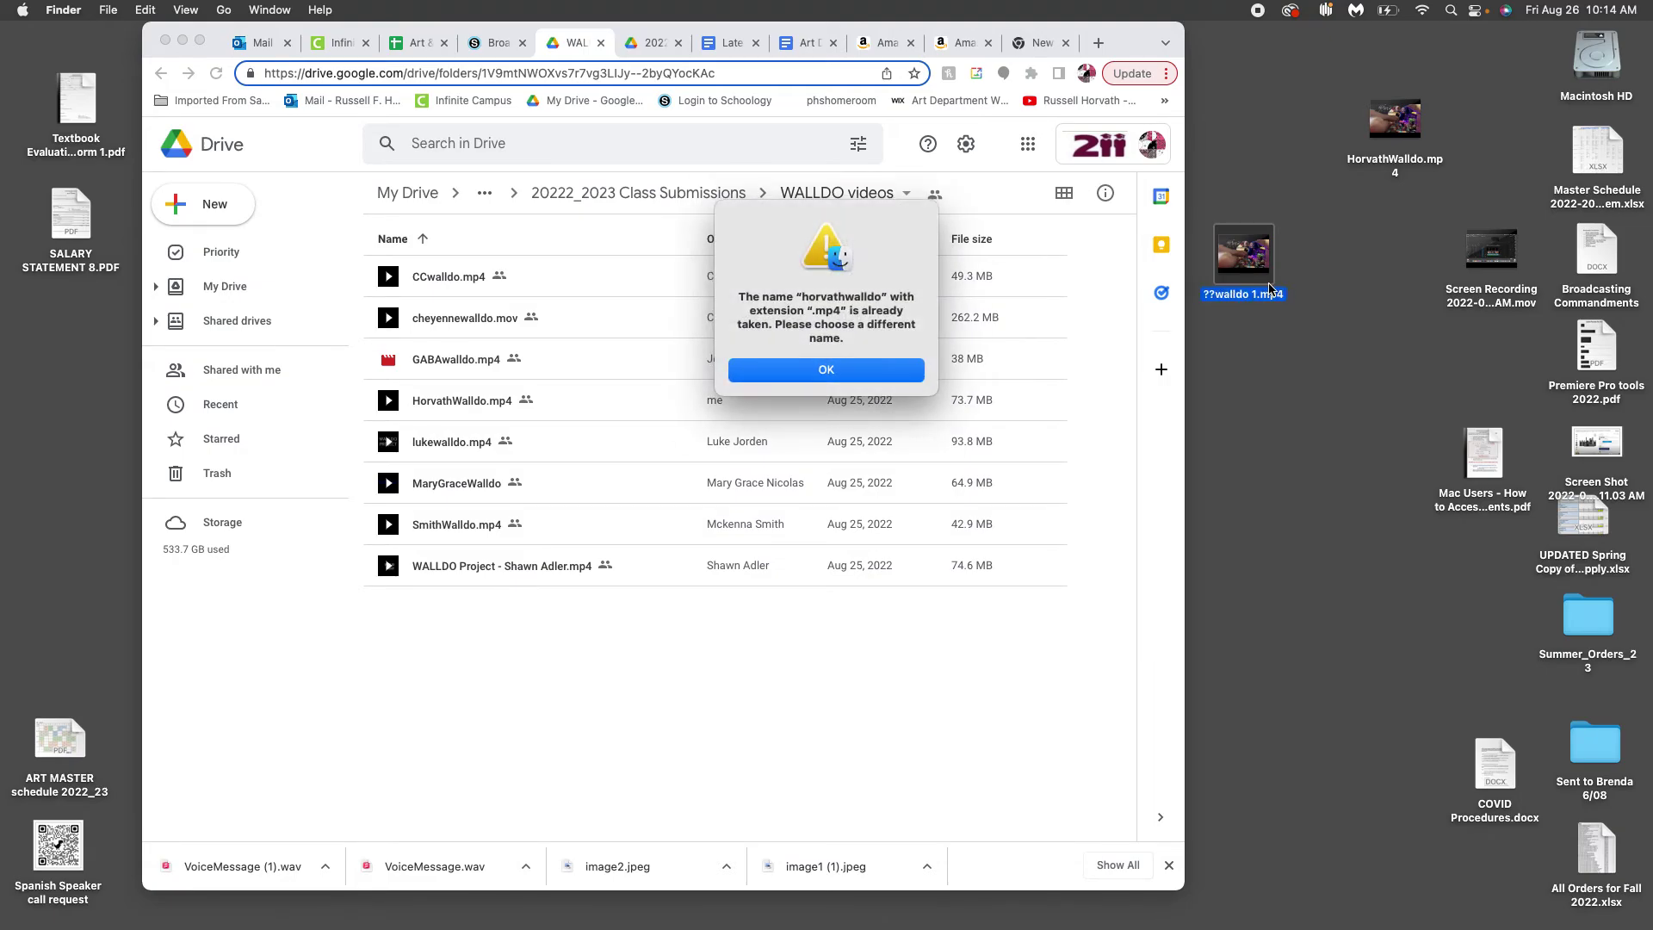
{"action": "left_click", "coordinate": [881, 370]}
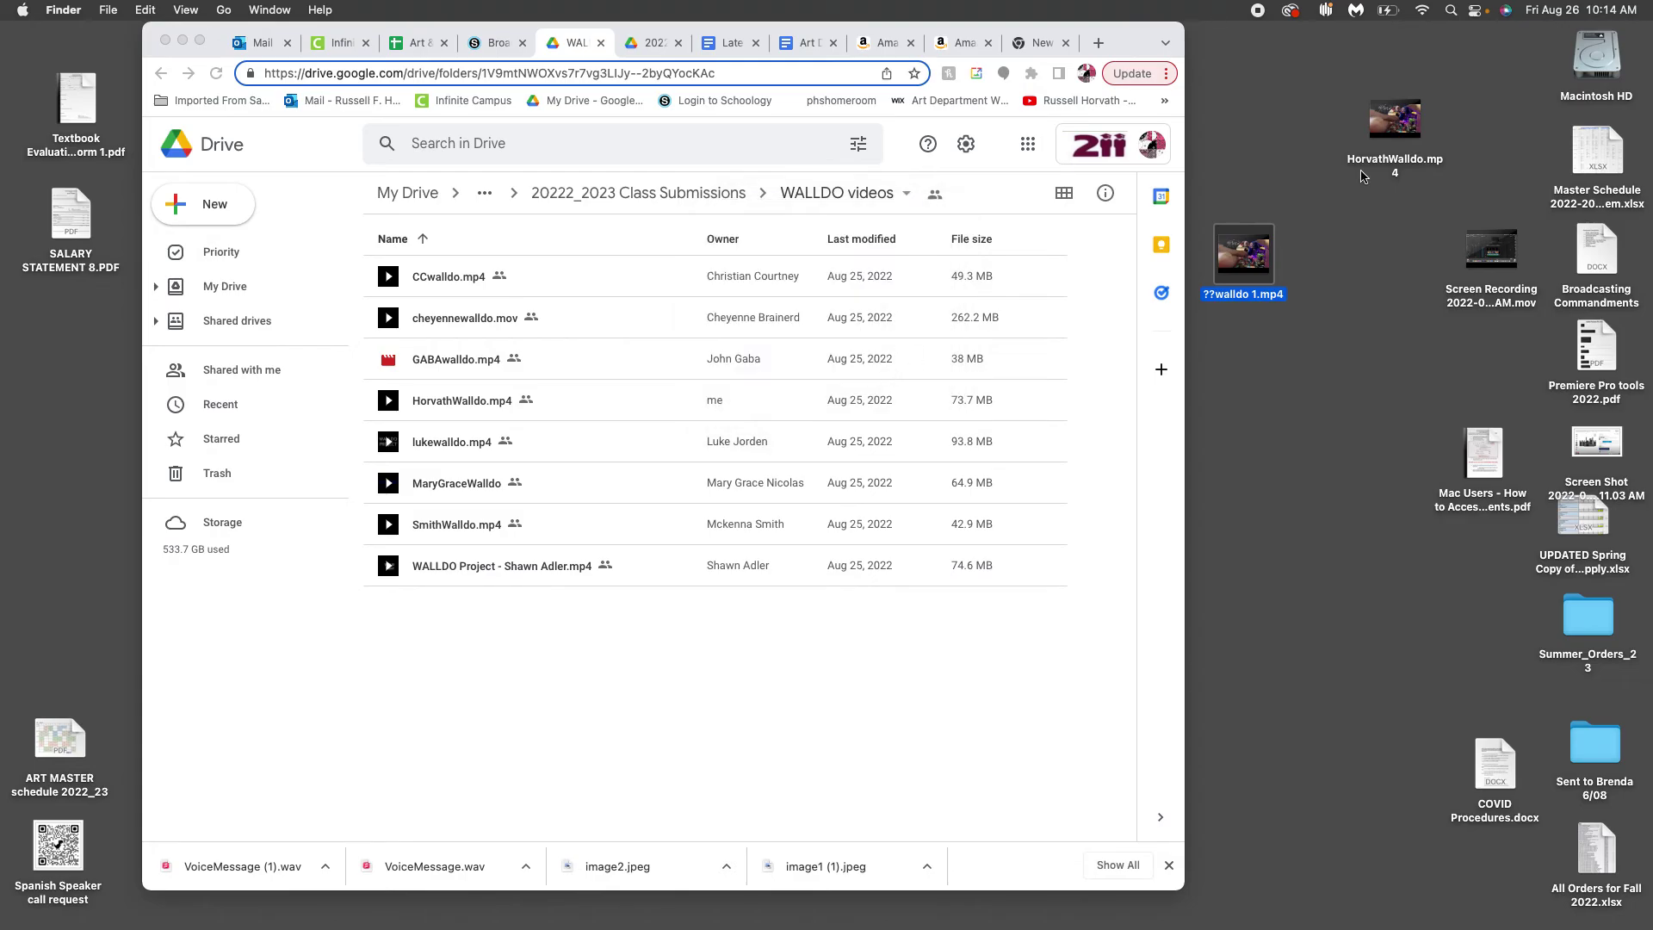
Move the badly named ??walldo 1.mp4 from the desktop to the Trash.
{"action": "right_click", "coordinate": [1383, 127]}
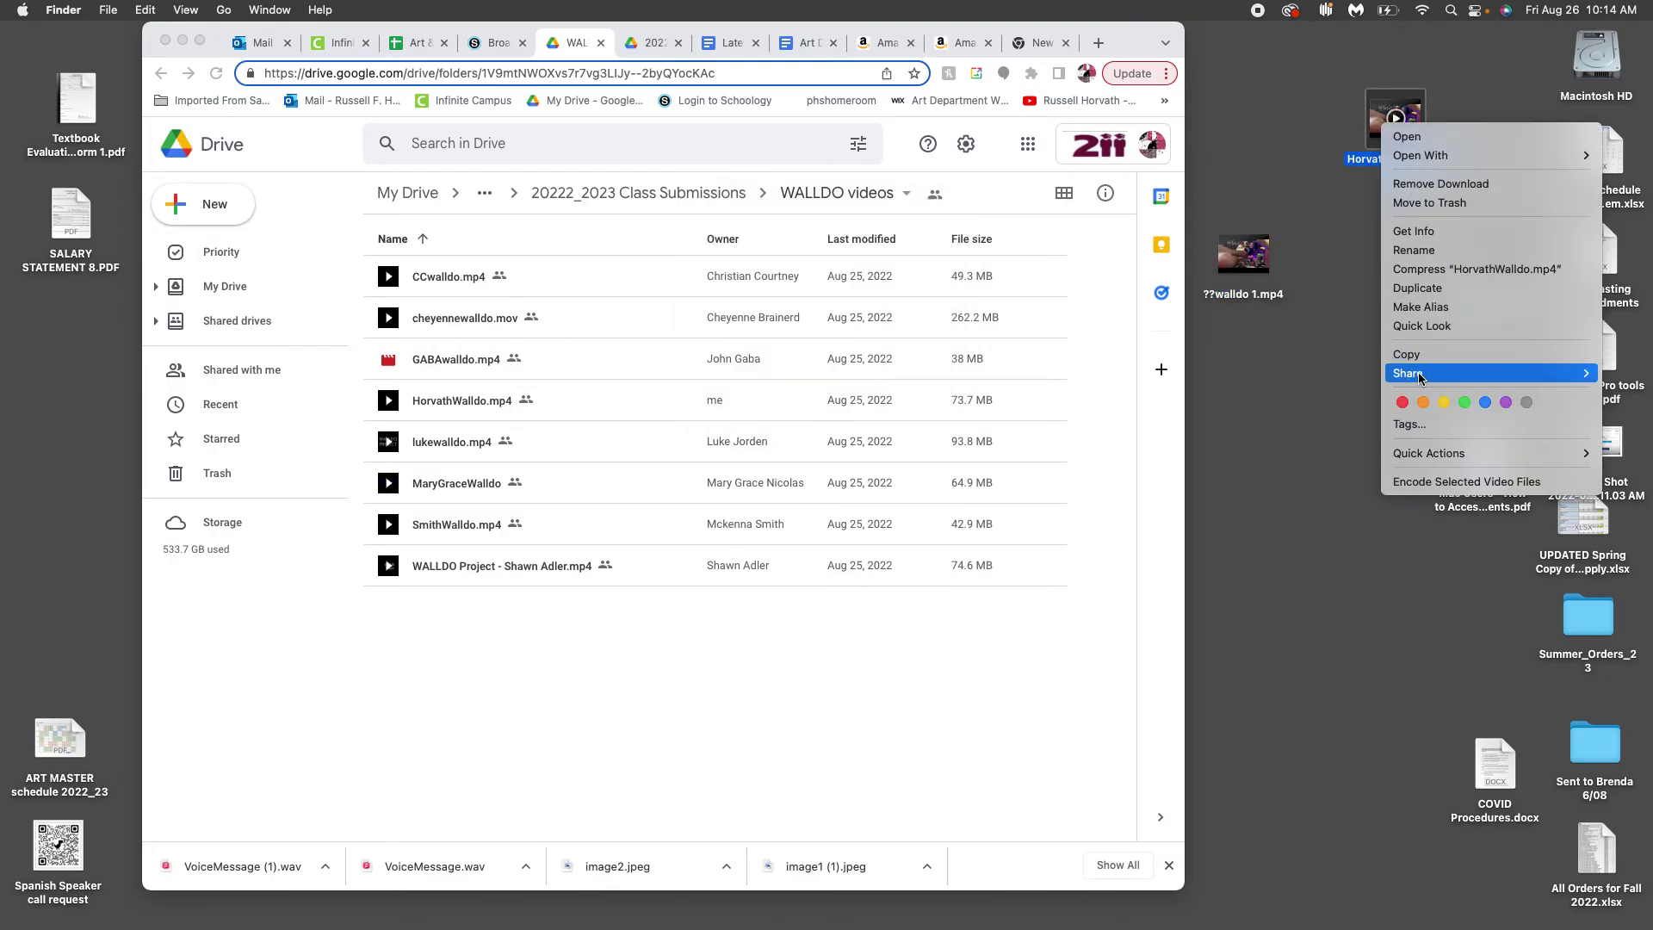
{"action": "left_click", "coordinate": [1251, 260]}
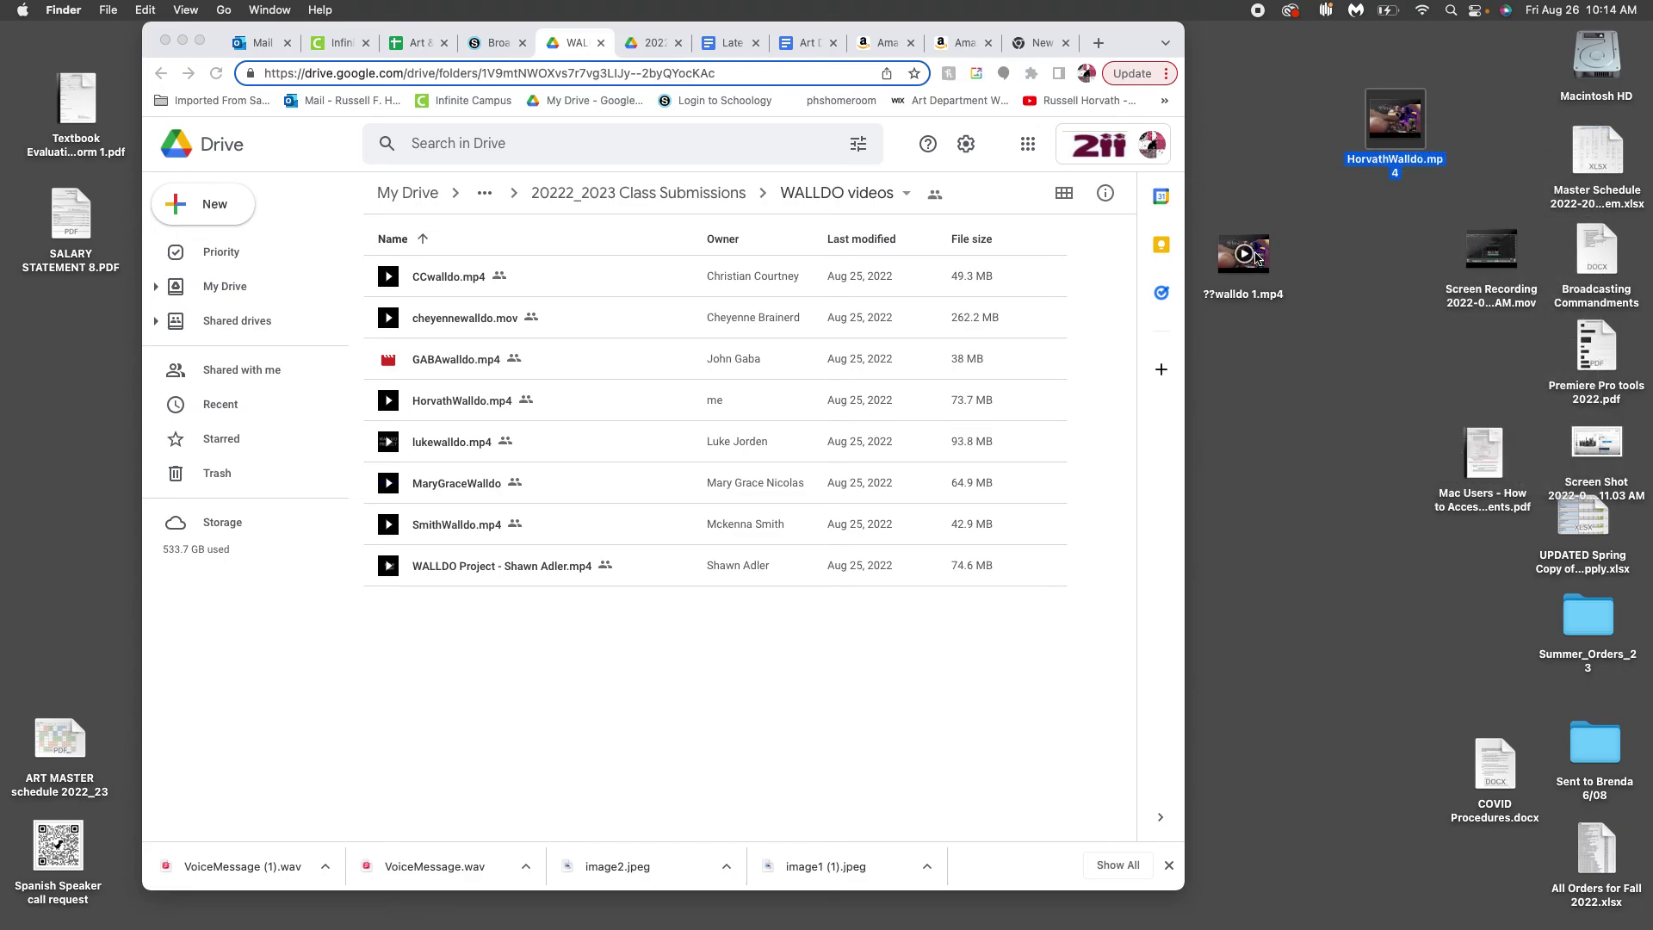
{"action": "right_click", "coordinate": [1257, 258]}
{"action": "left_click", "coordinate": [1266, 307]}
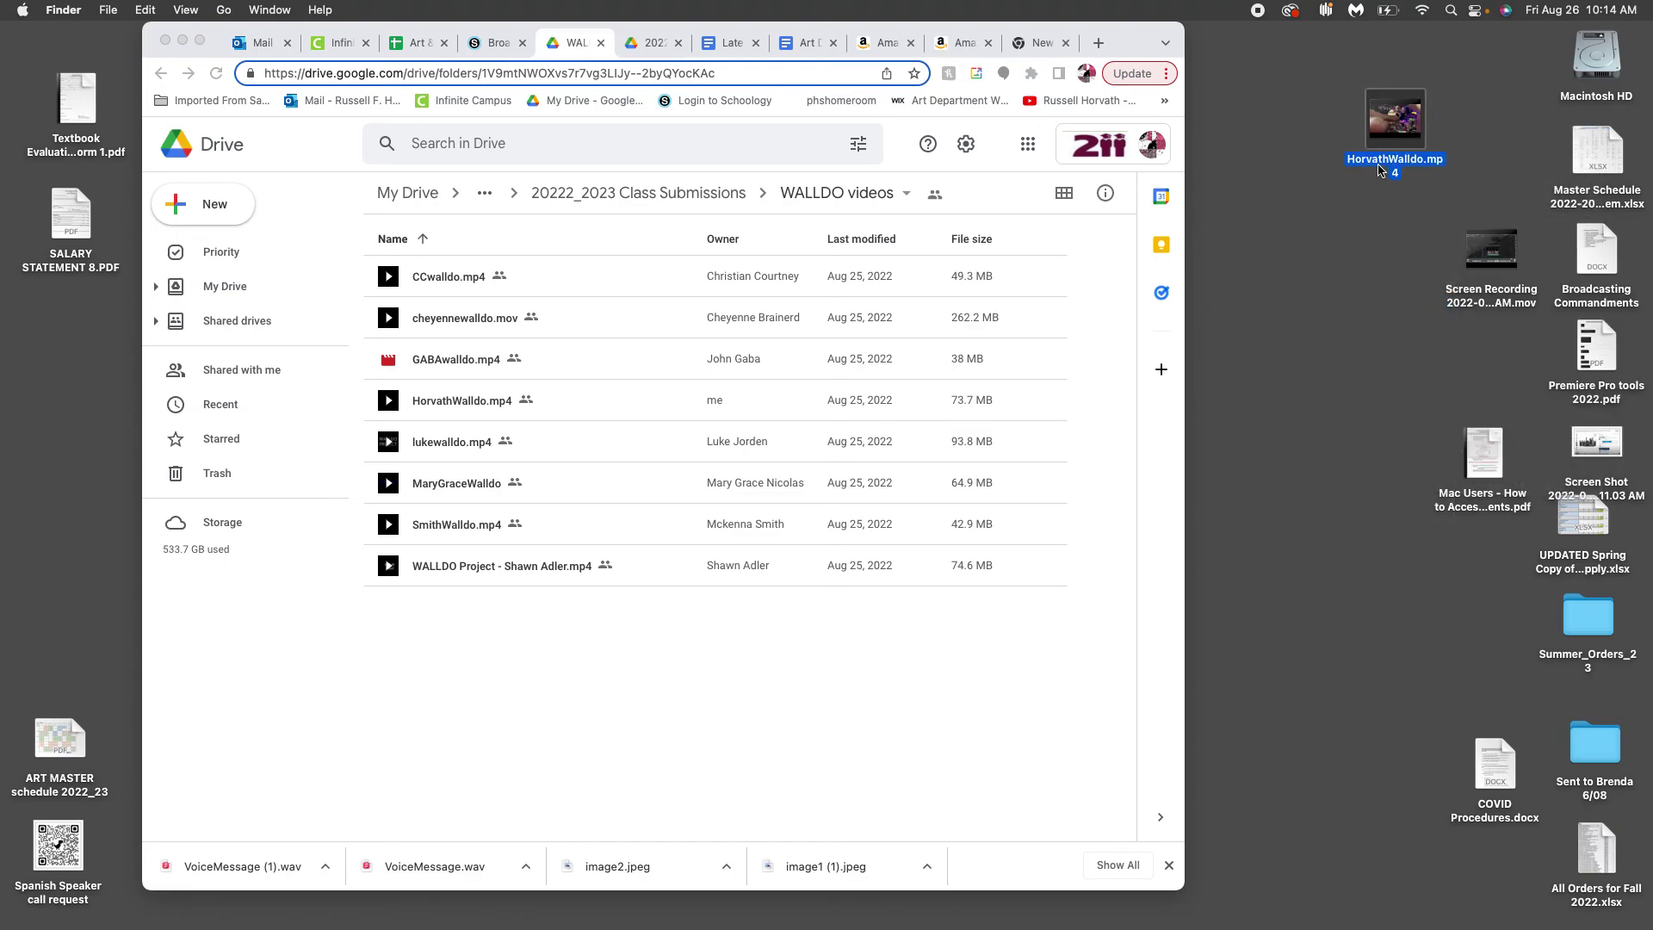
Preview the remaining walldo video on the desktop and try to upload it to the WALLDO videos Drive folder.
{"action": "key", "text": "space"}
{"action": "key", "text": "space"}
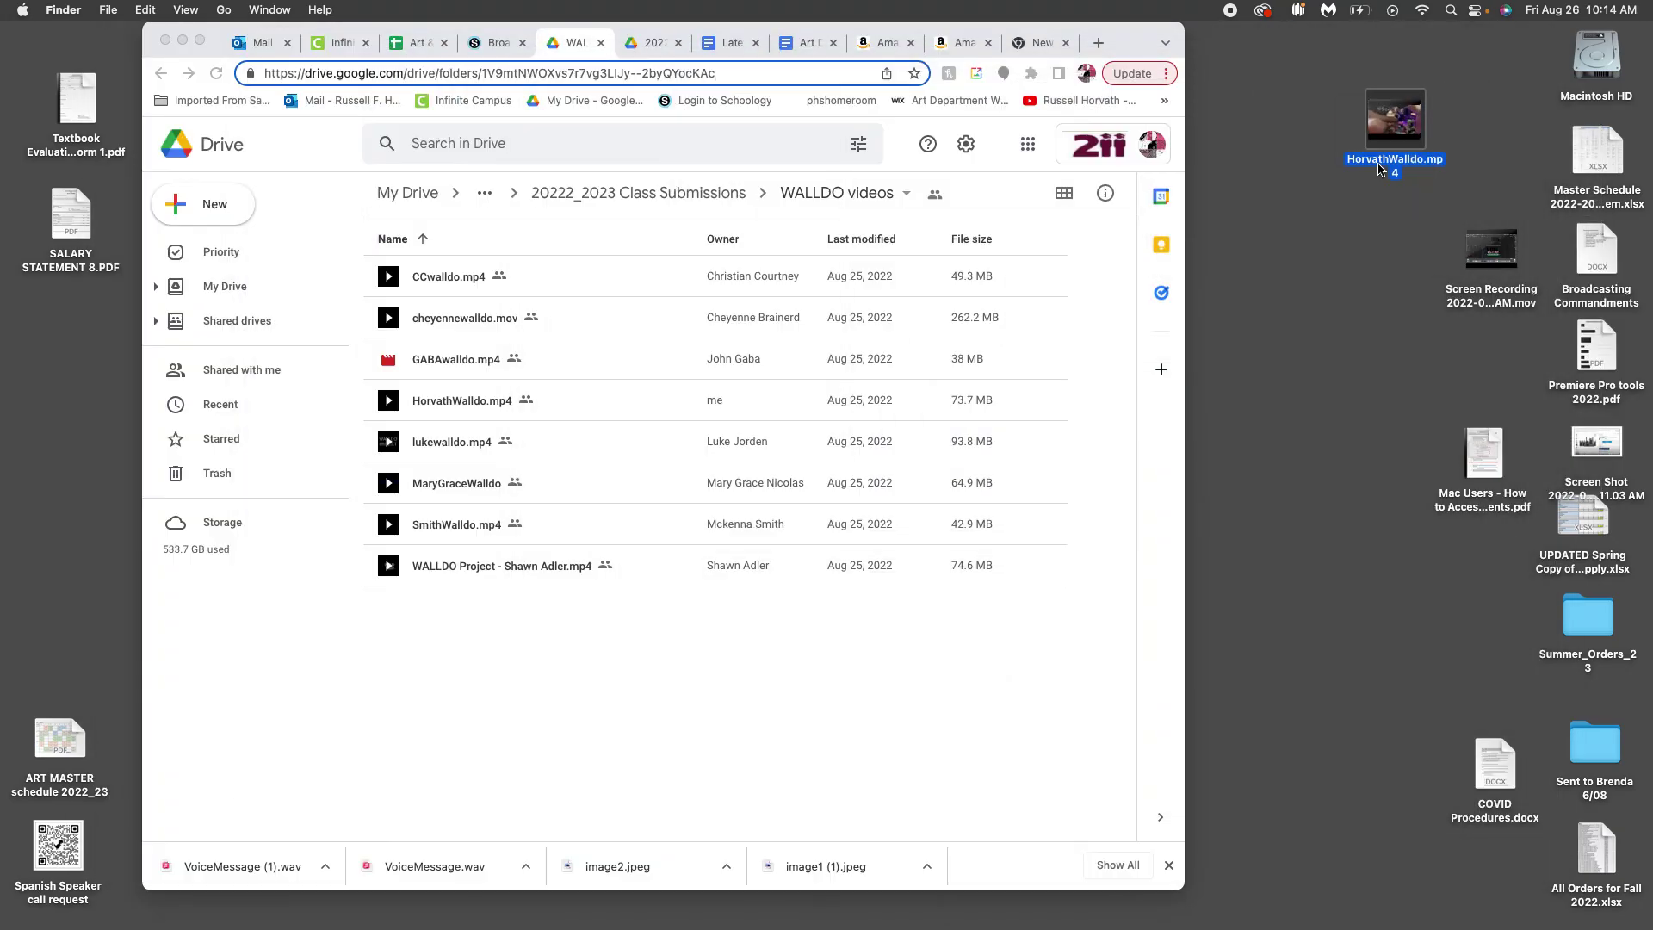
{"action": "left_click_drag", "start_coordinate": [1386, 142], "coordinate": [625, 680]}
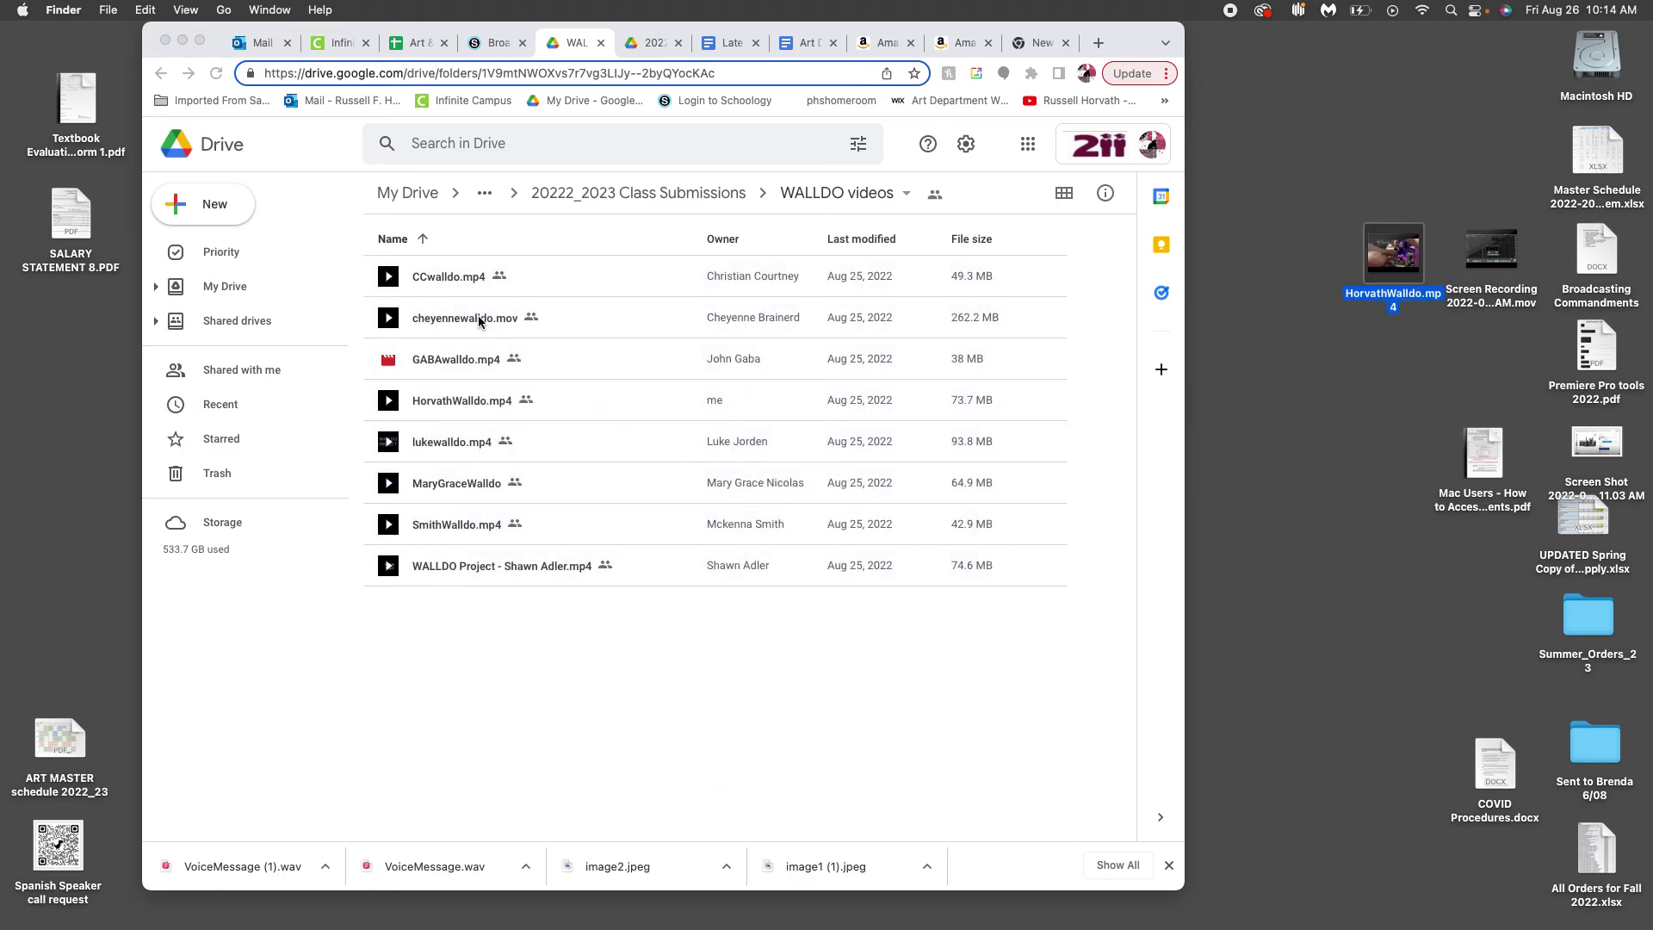